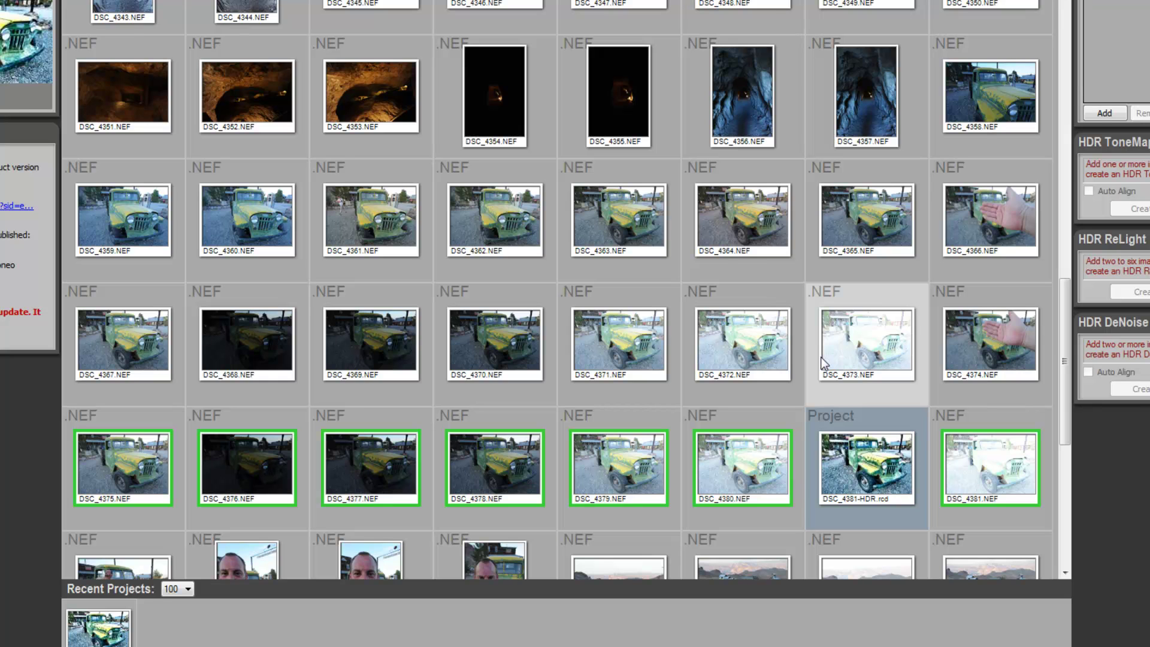
Step: Select the DSC_4367 thumbnail as the only chosen truck bracket
left_click(153, 347)
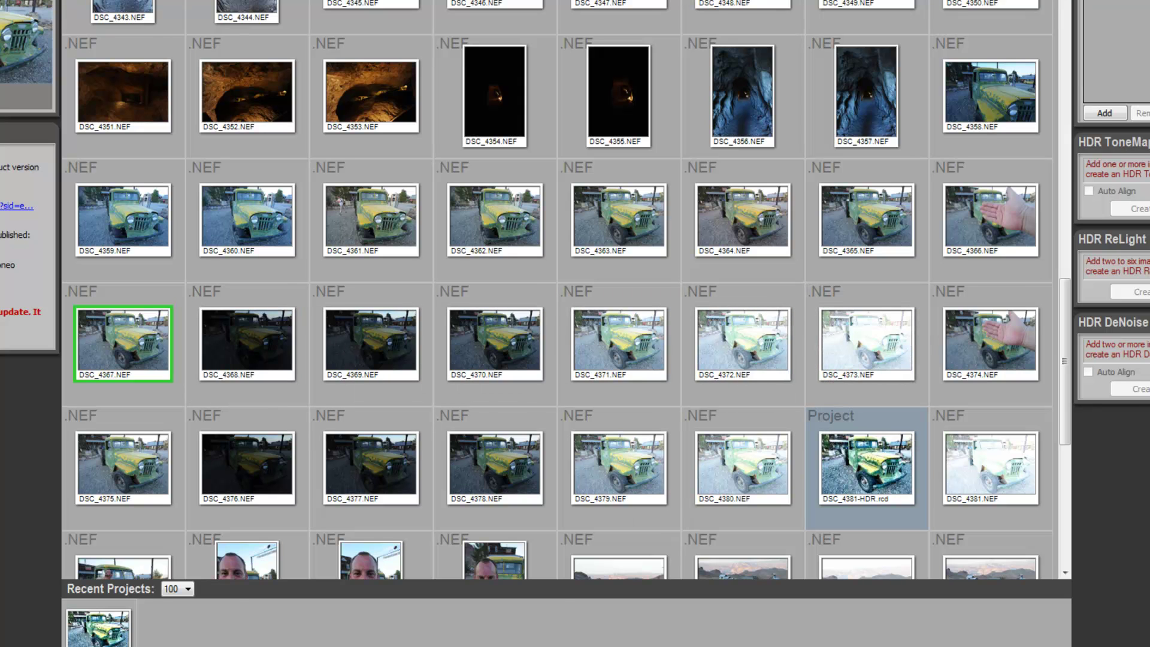
left_click(147, 587)
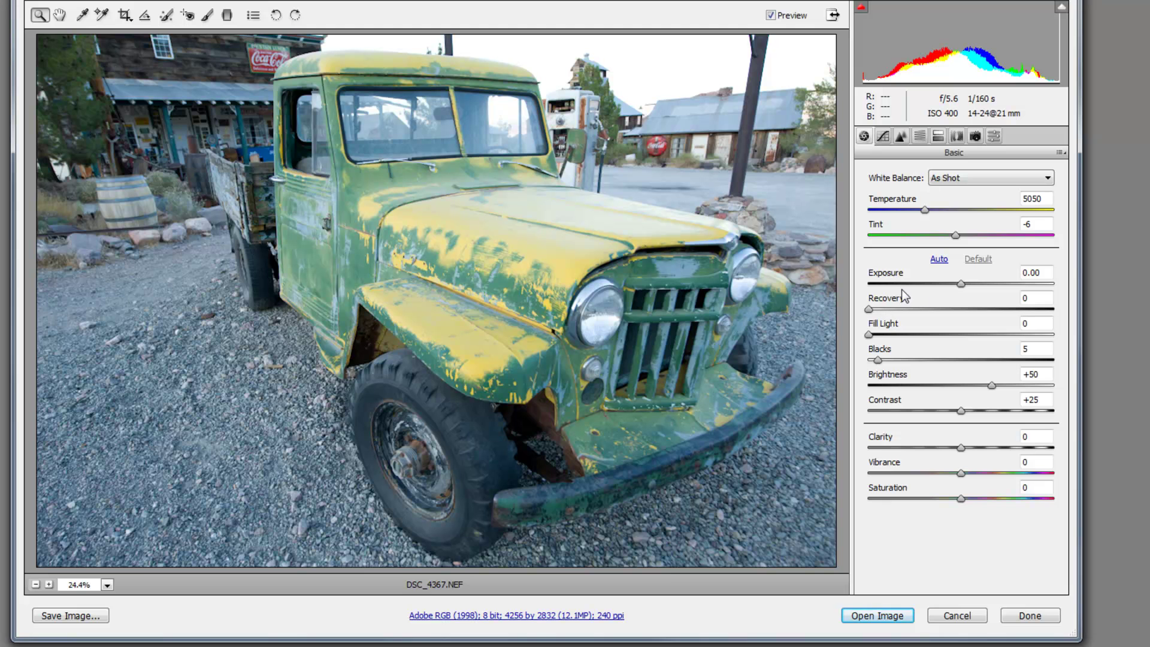
mouse_move(961, 284)
left_mouse_down()
mouse_move(951, 288)
mouse_move(961, 287)
left_mouse_up()
mouse_move(878, 359)
left_mouse_down()
mouse_move(920, 359)
mouse_move(875, 364)
left_mouse_up()
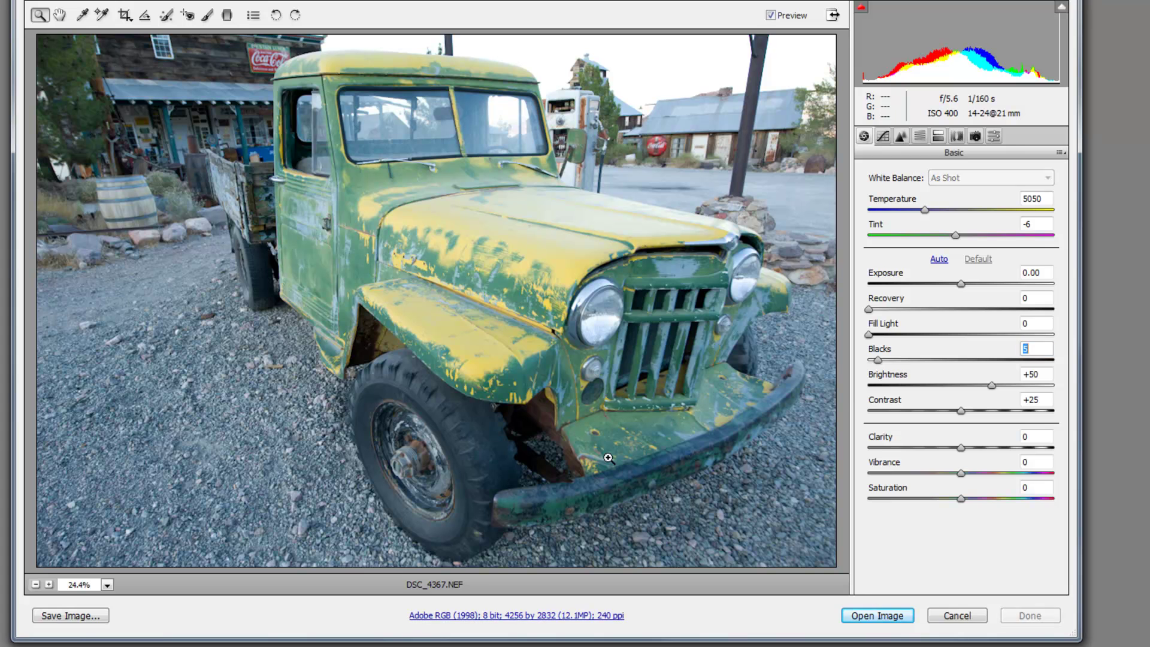
Step: Switch between PhotoEngine and Photoshop, ending on PhotoEngine's grid of truck bracket thumbnails
key("alt+Tab")
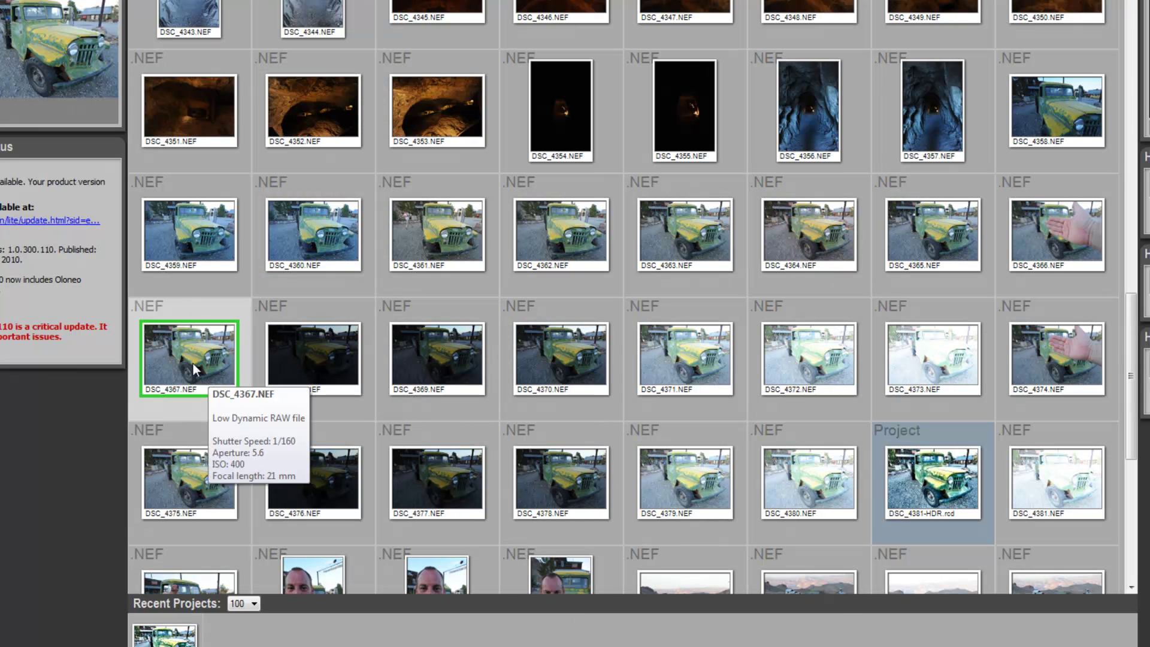
key("alt+Tab")
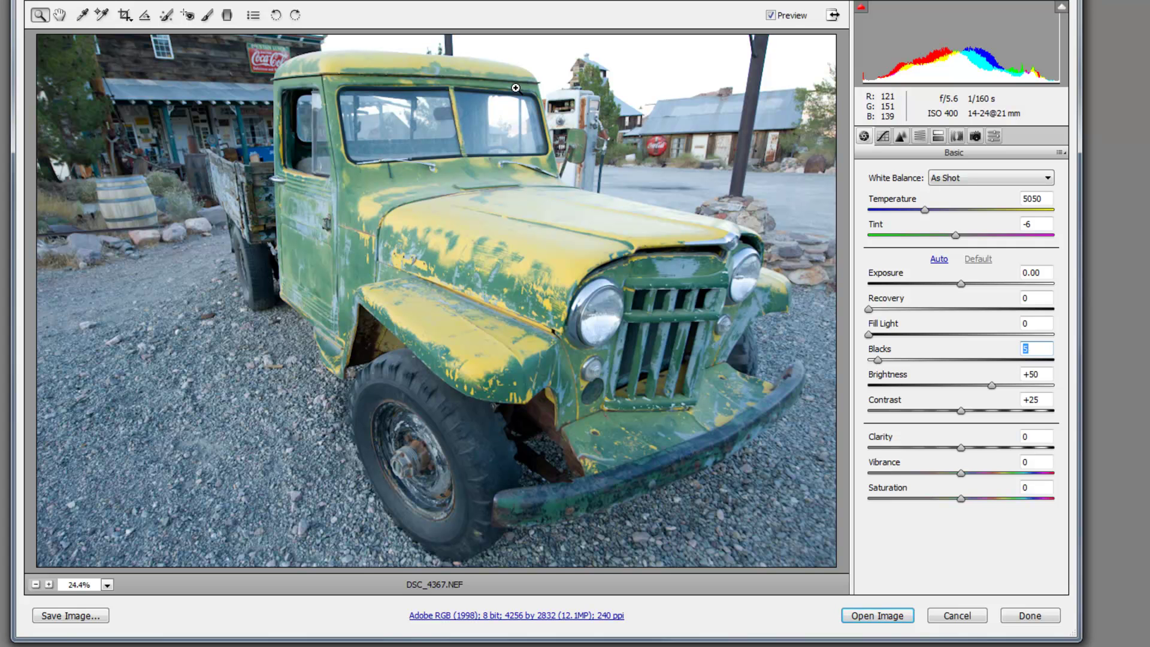
key("alt+Tab")
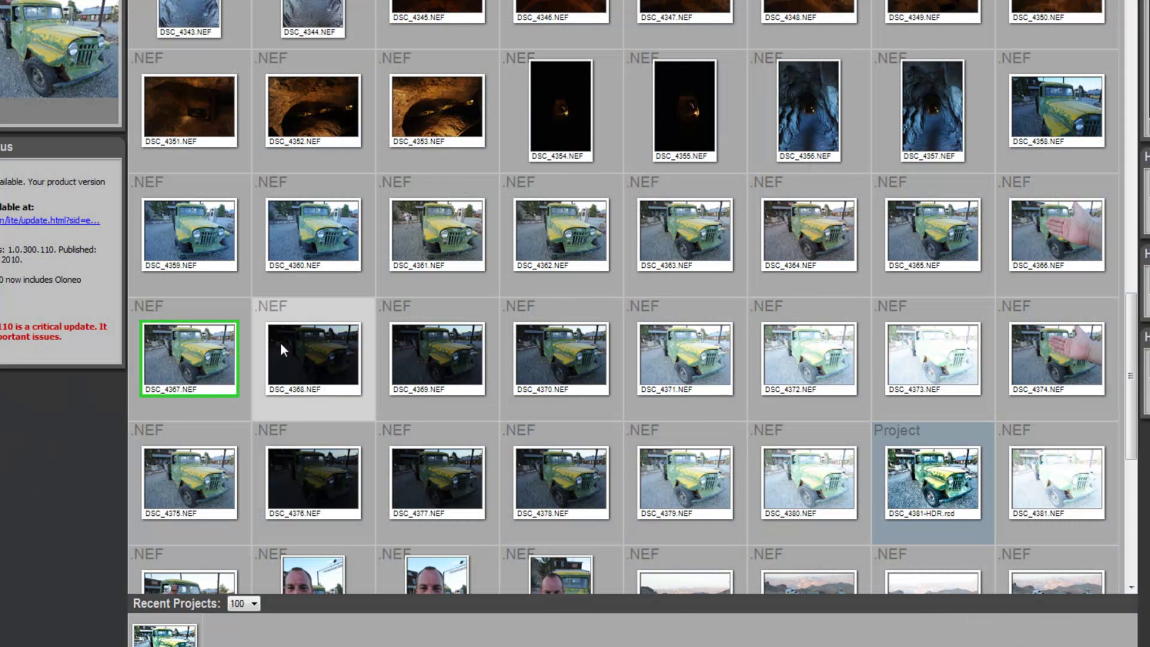
mouse_move(310, 352)
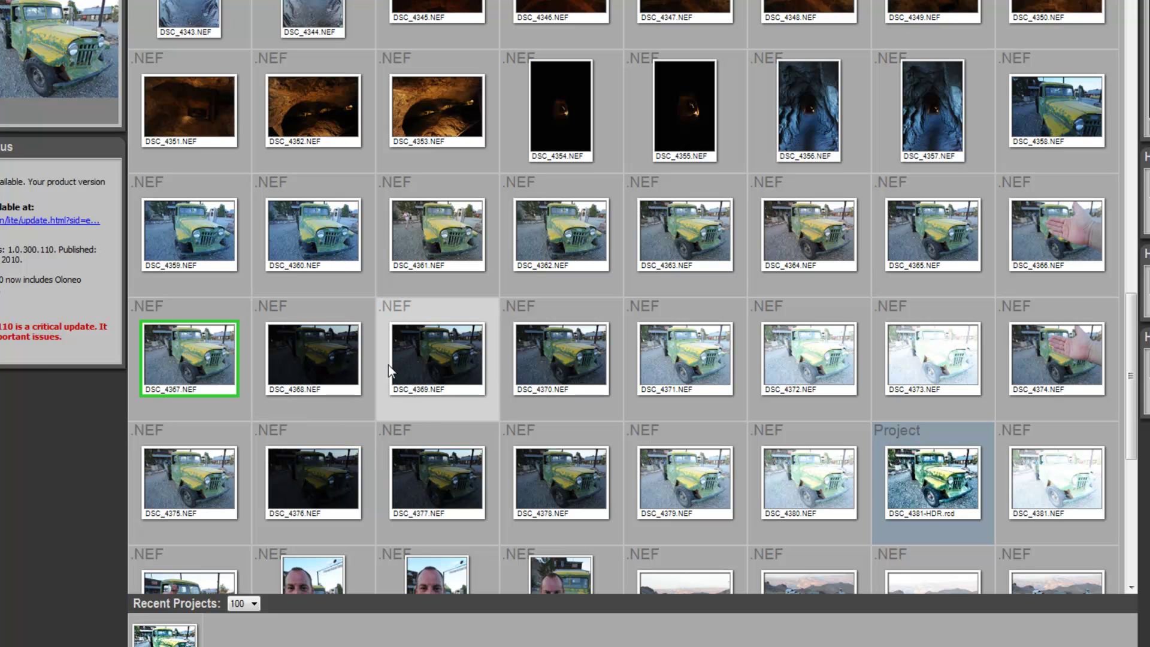
mouse_move(403, 361)
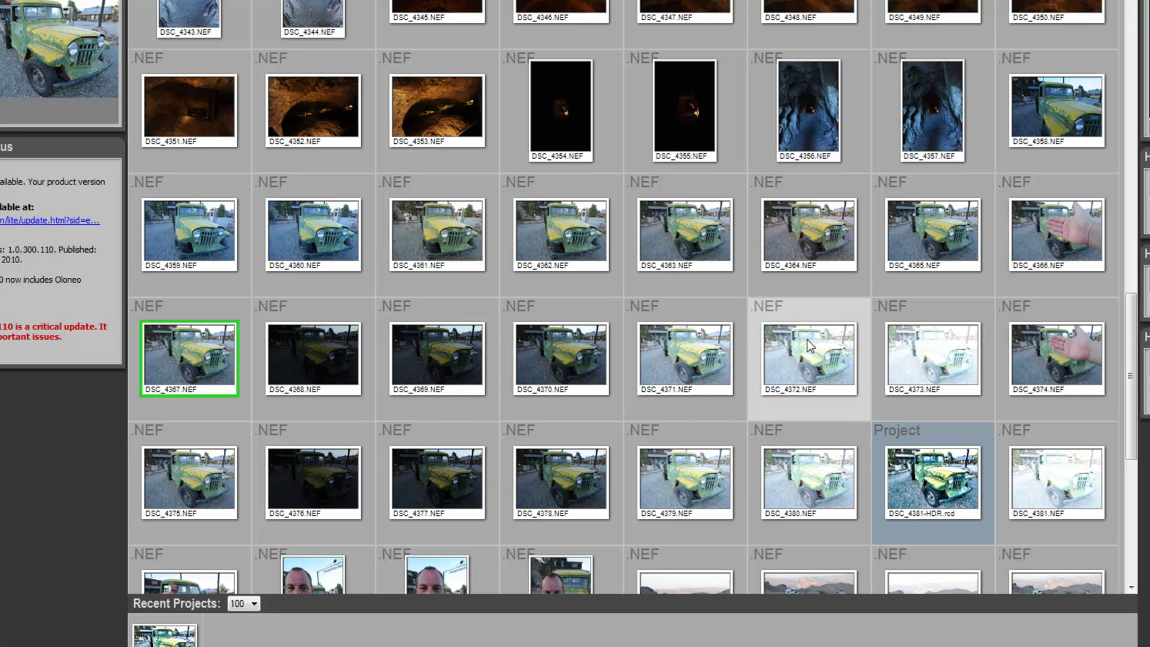
mouse_move(807, 339)
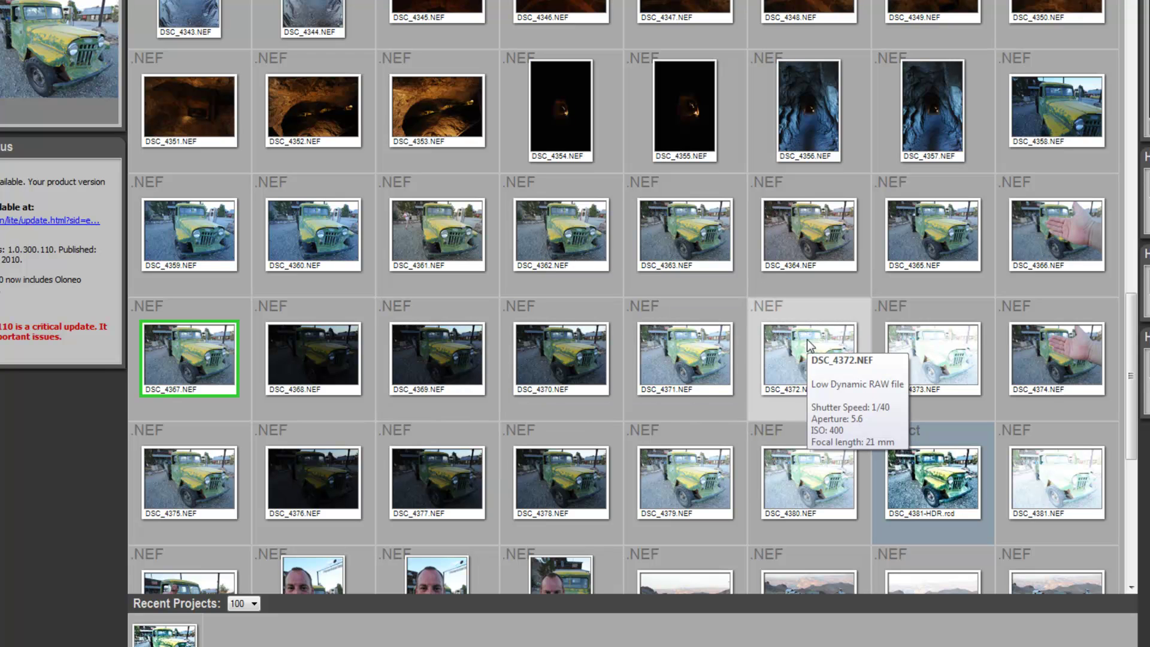
mouse_move(207, 354)
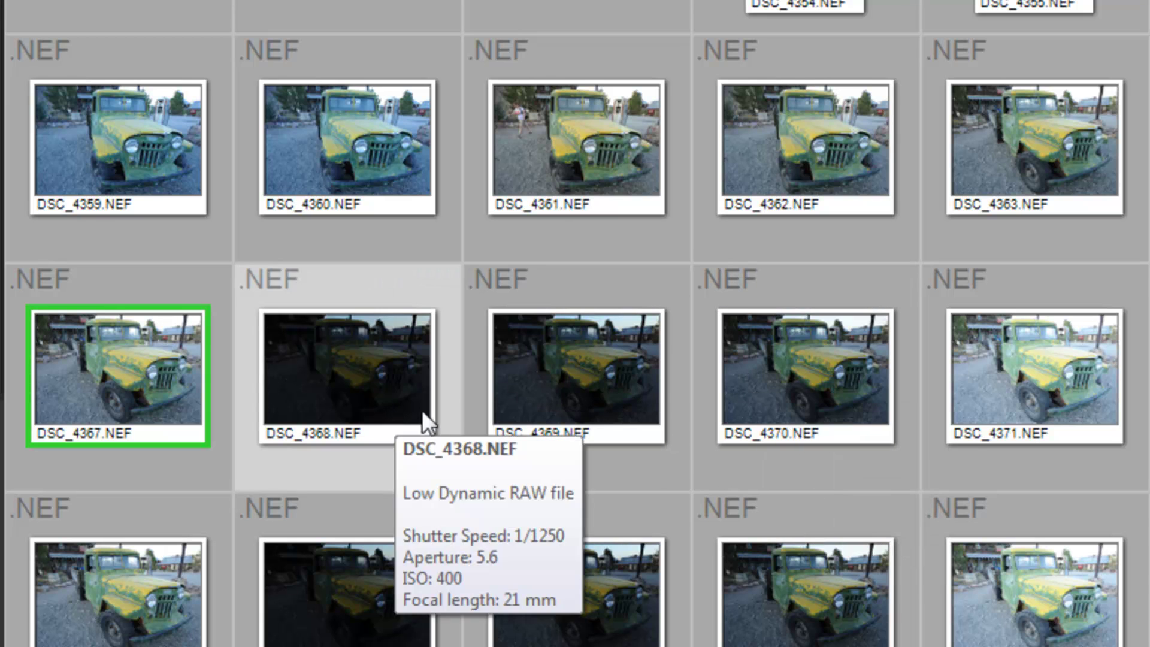
mouse_move(811, 376)
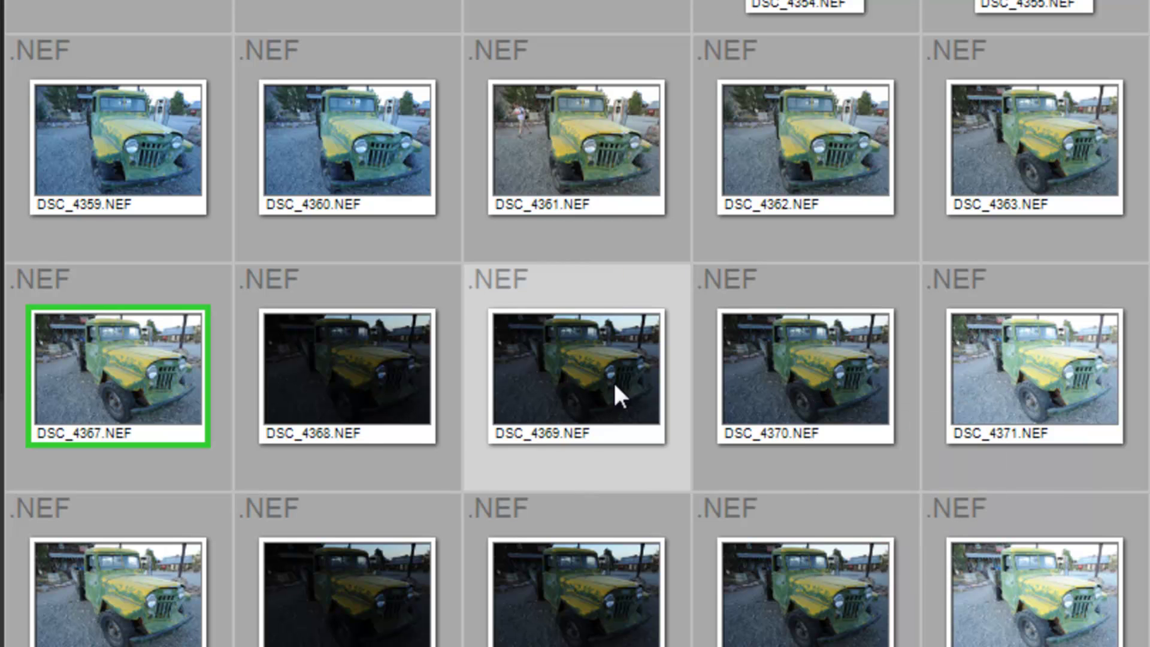
mouse_move(350, 390)
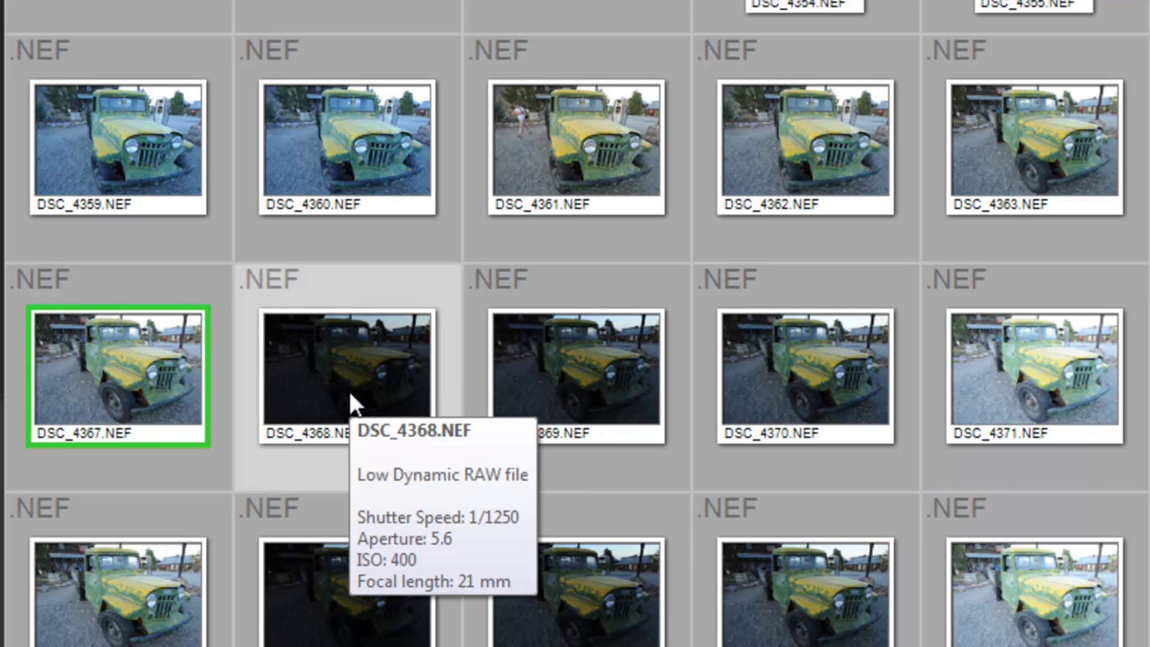
mouse_move(1003, 407)
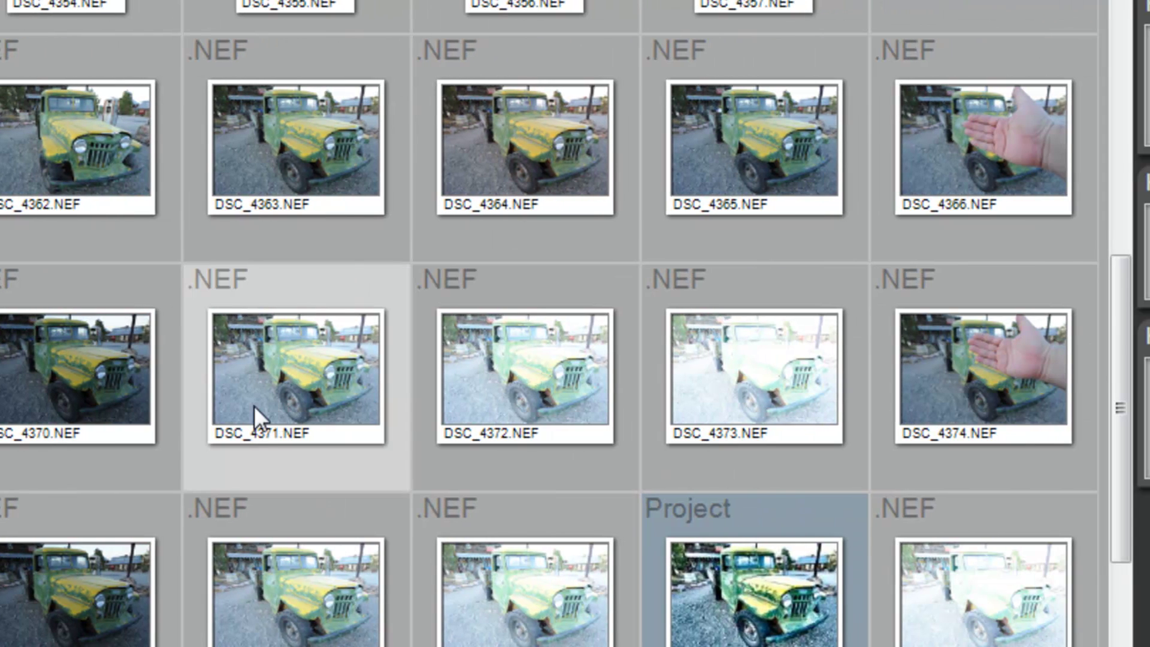
mouse_move(699, 376)
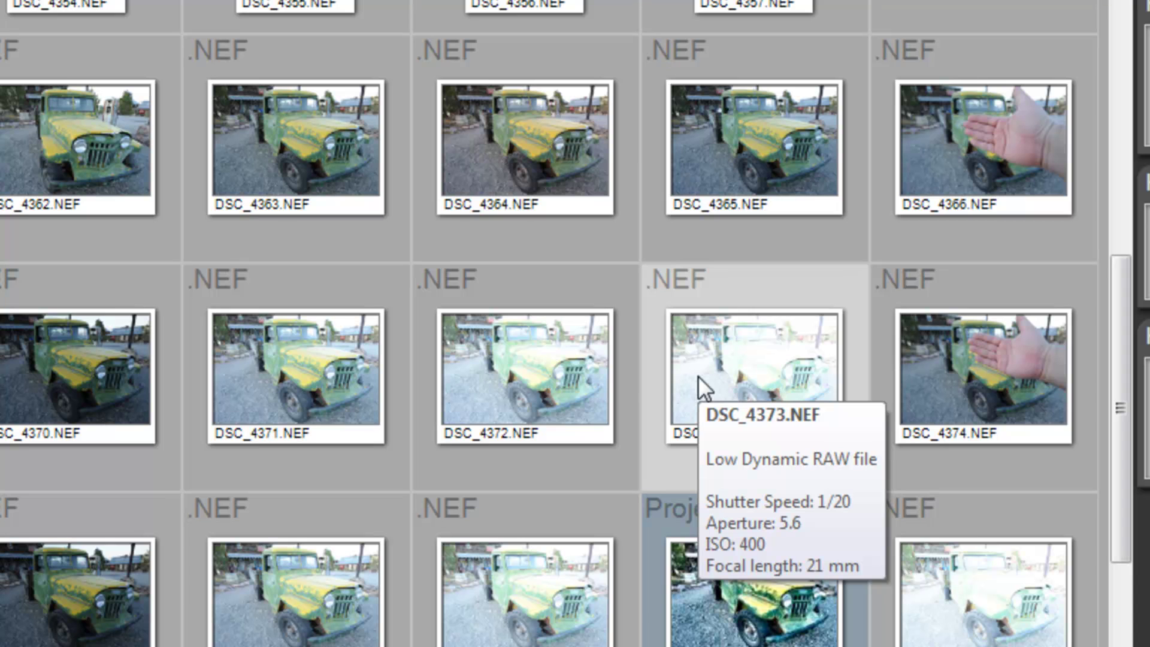
mouse_move(1, 392)
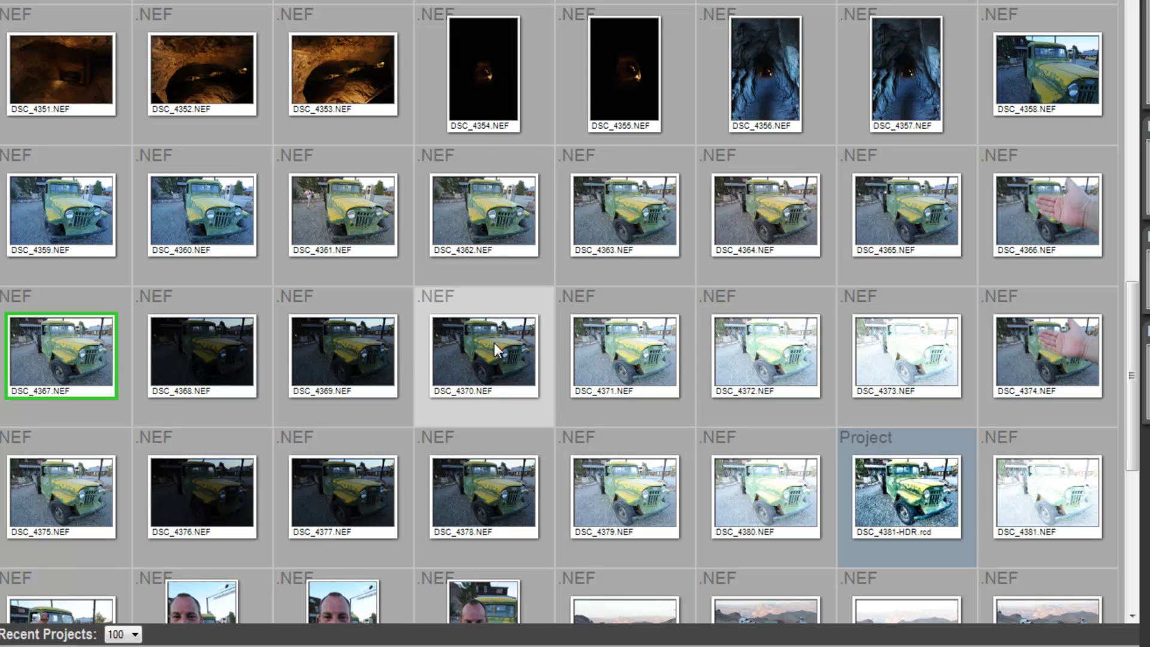
mouse_move(1033, 189)
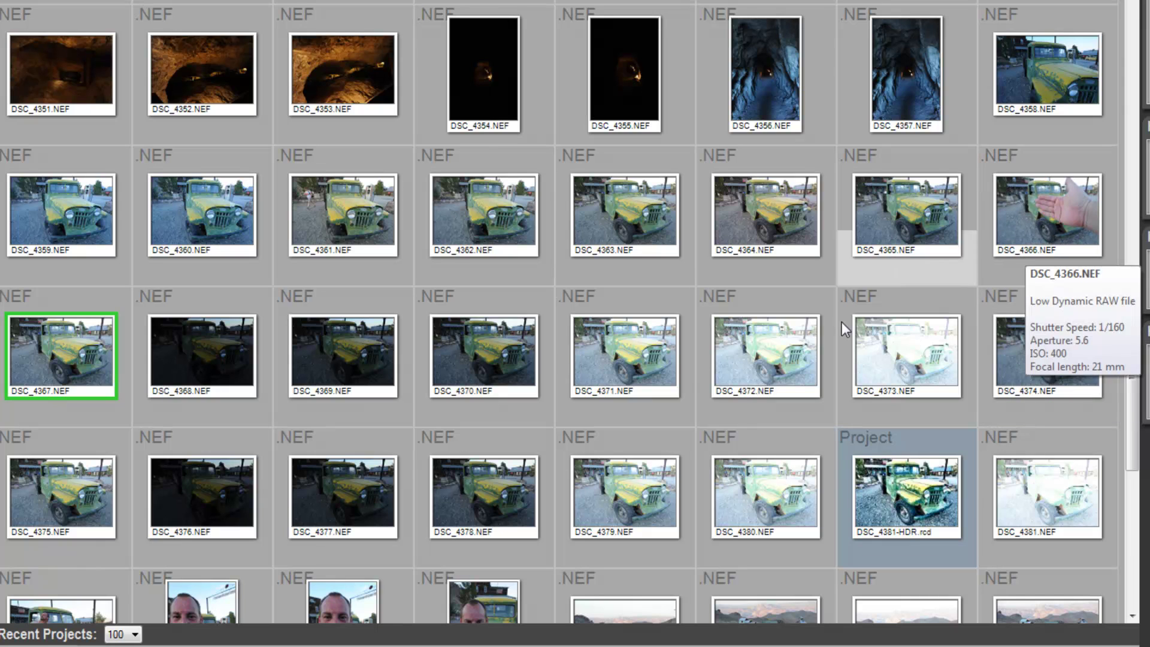
mouse_move(890, 386)
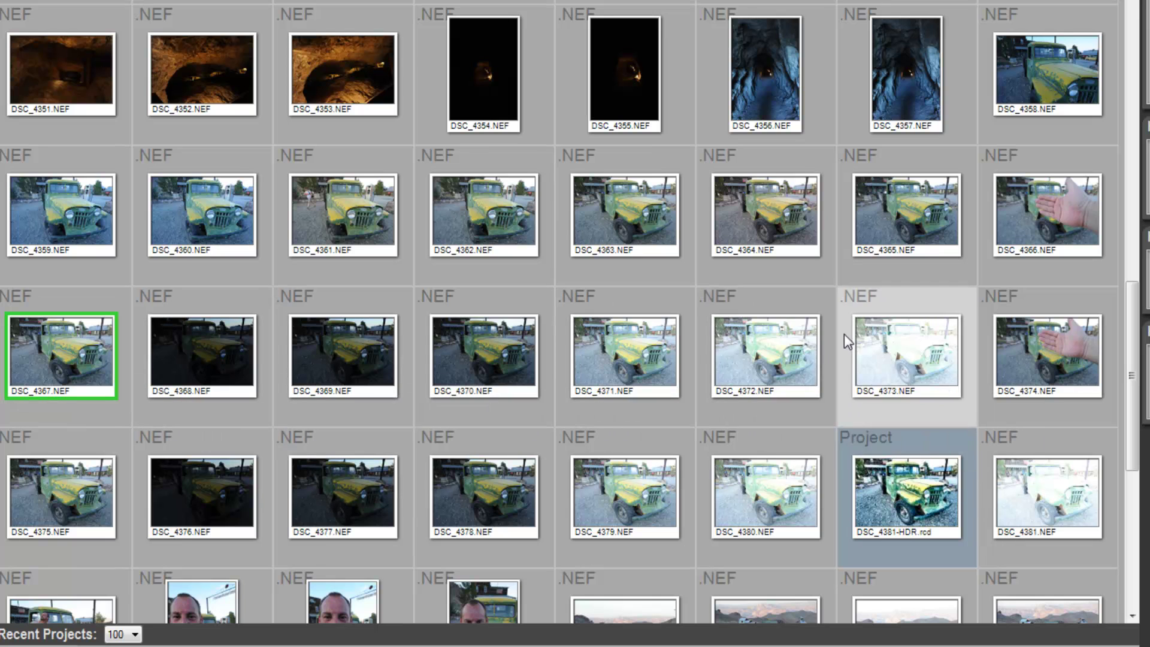
mouse_move(845, 339)
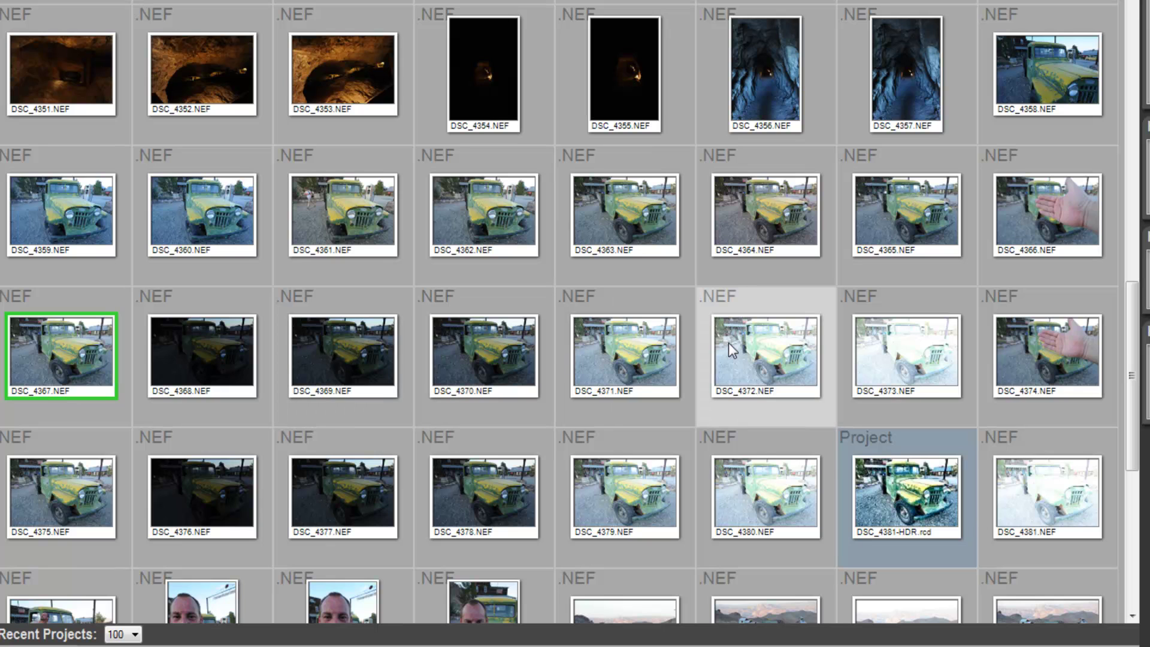
mouse_move(728, 343)
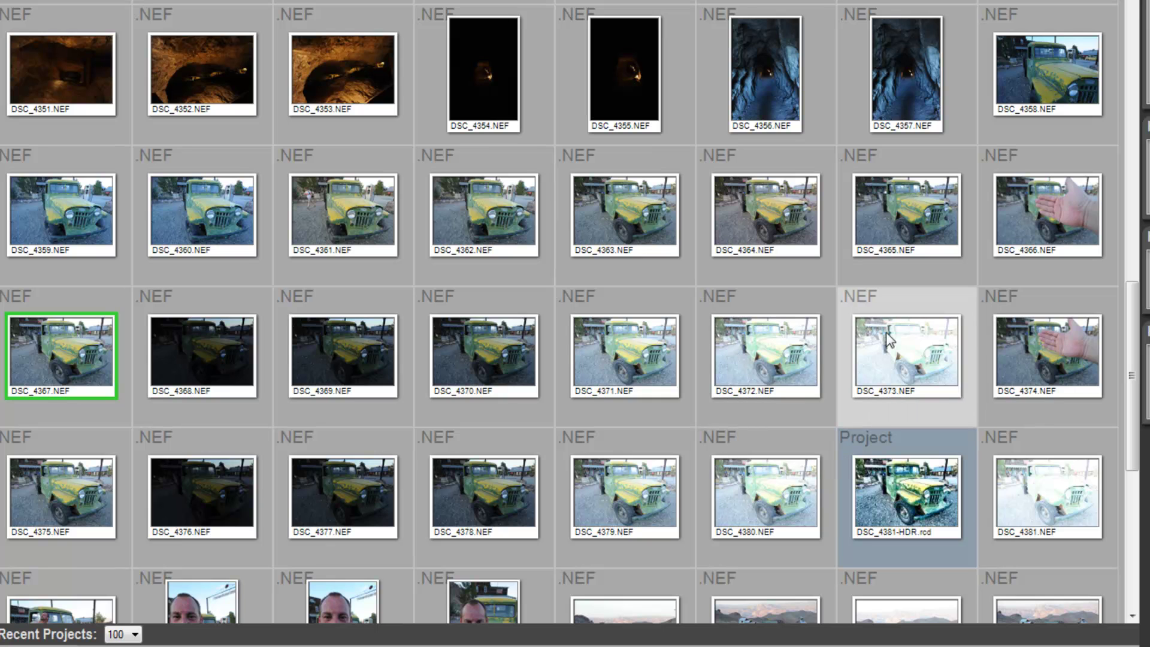
mouse_move(888, 339)
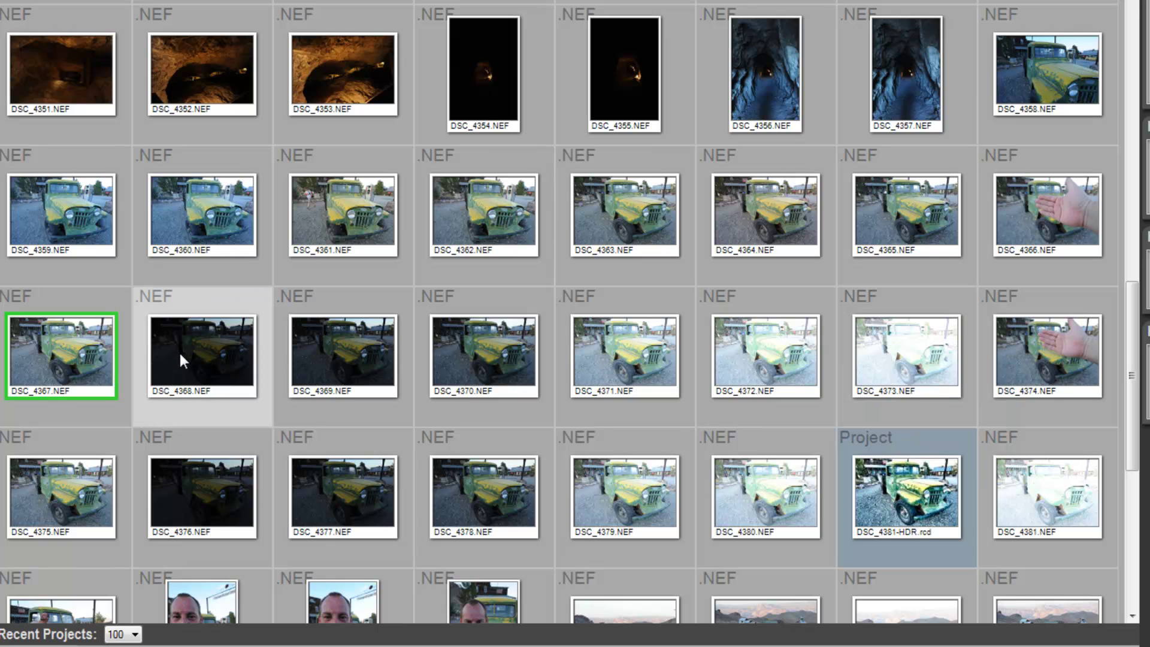
Step: Add brackets DSC_4367 through DSC_4373 to the project and create an HDR ToneMap project
left_click(837, 346, "shift")
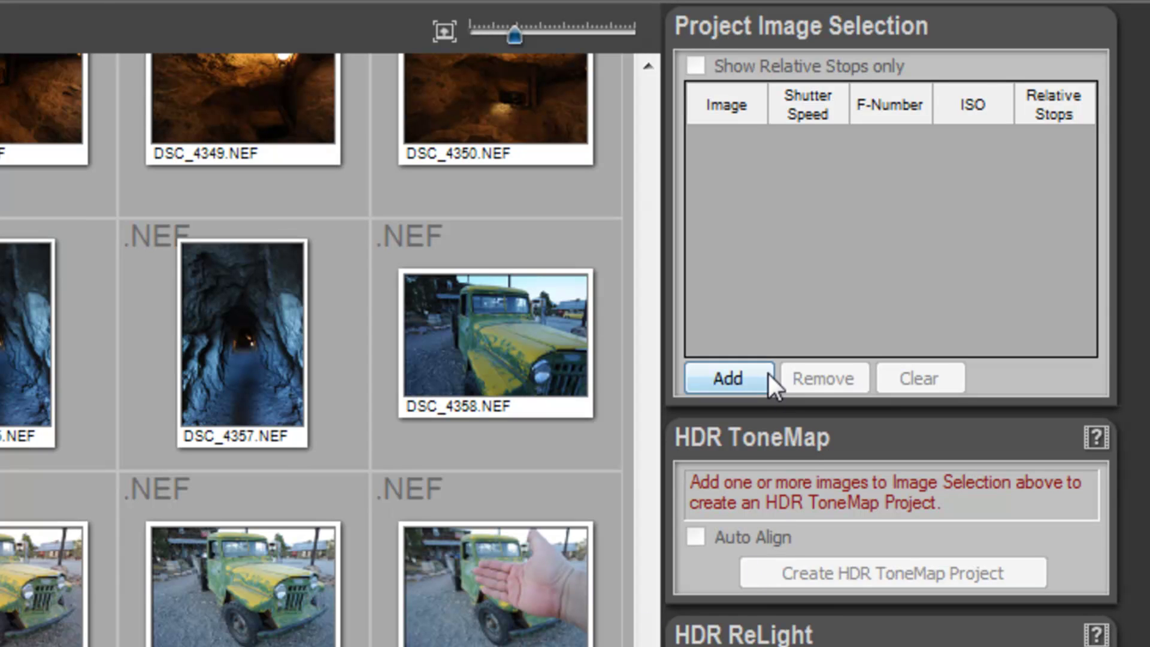
left_click(768, 374)
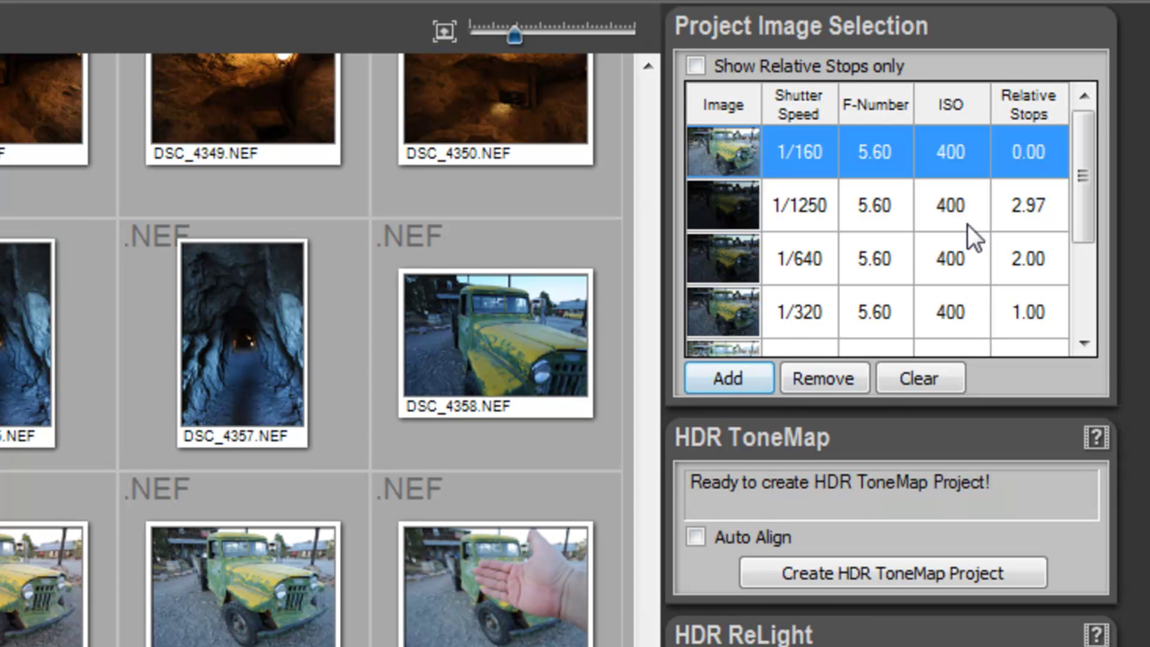
left_click_drag(1087, 172, 1082, 195)
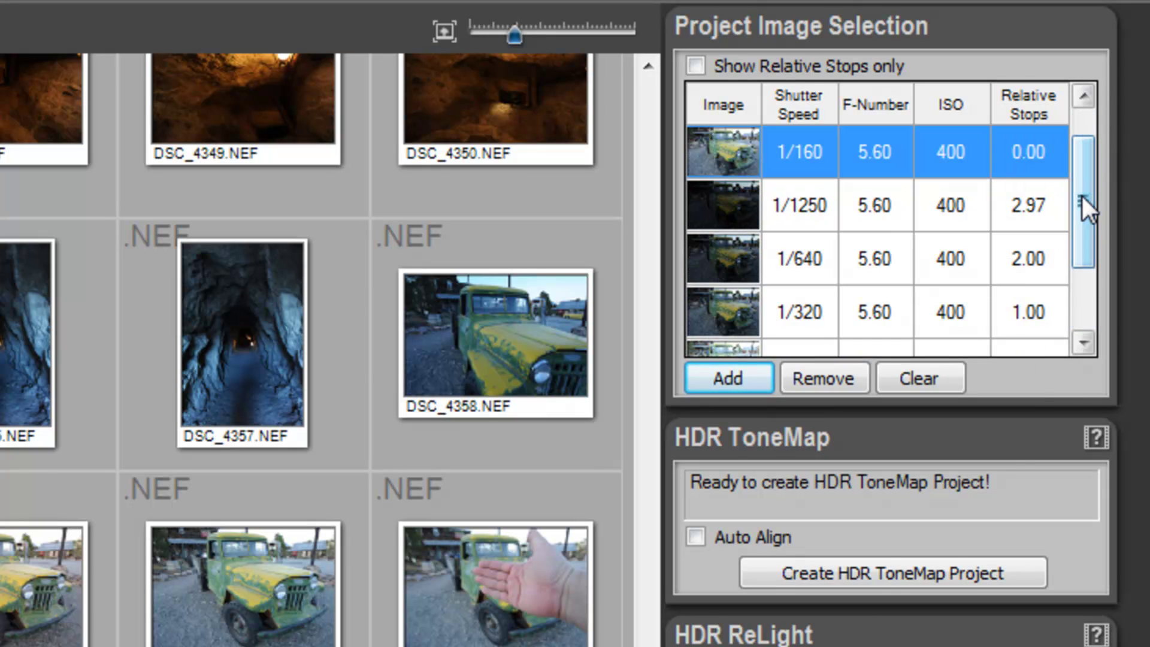
left_click(846, 574)
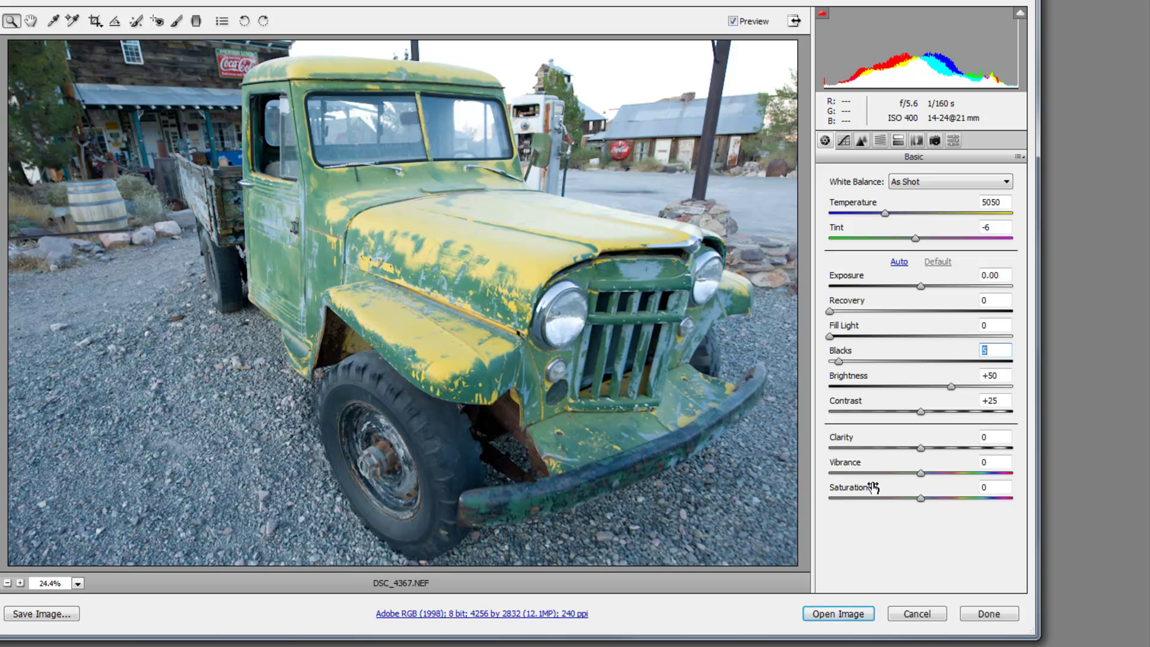
Step: Nudge the Camera Raw Vibrance slider, then reset Vibrance to 0
mouse_move(921, 473)
left_mouse_down()
mouse_move(932, 475)
mouse_move(918, 472)
left_mouse_up()
double_click(918, 472)
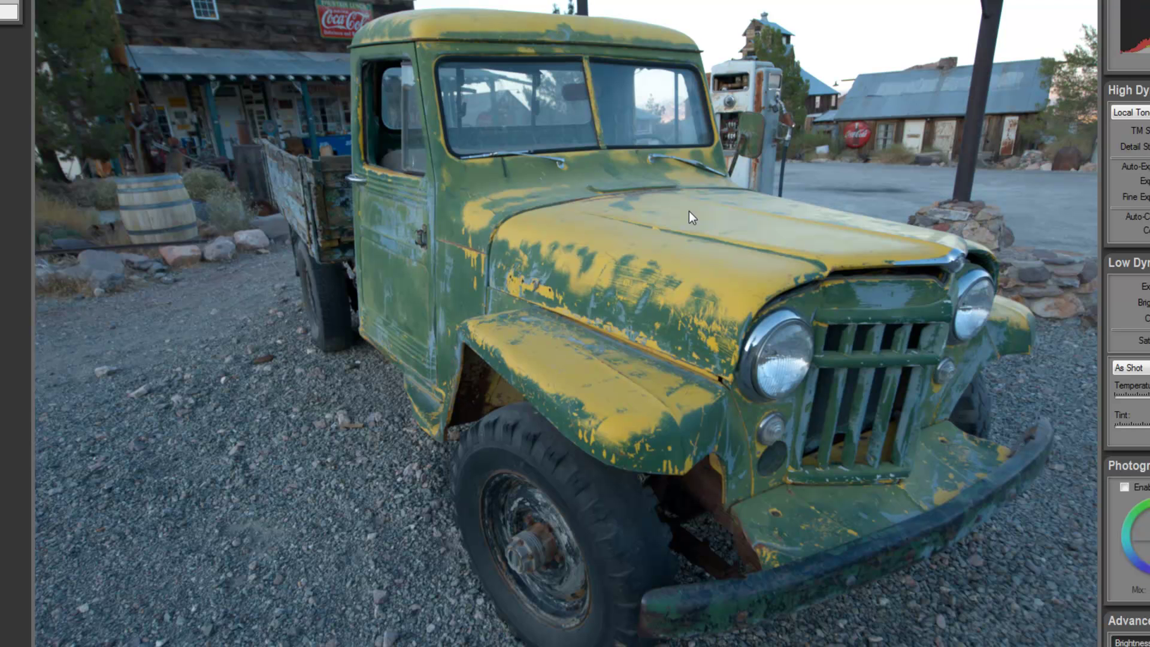
Step: Return to PhotoEngine's Edit view showing the merged truck HDR
key("alt+Tab")
key("alt+Tab")
key("alt+Tab")
key("alt+Tab")
key("alt+Tab")
key("alt+Tab")
key("alt+Tab")
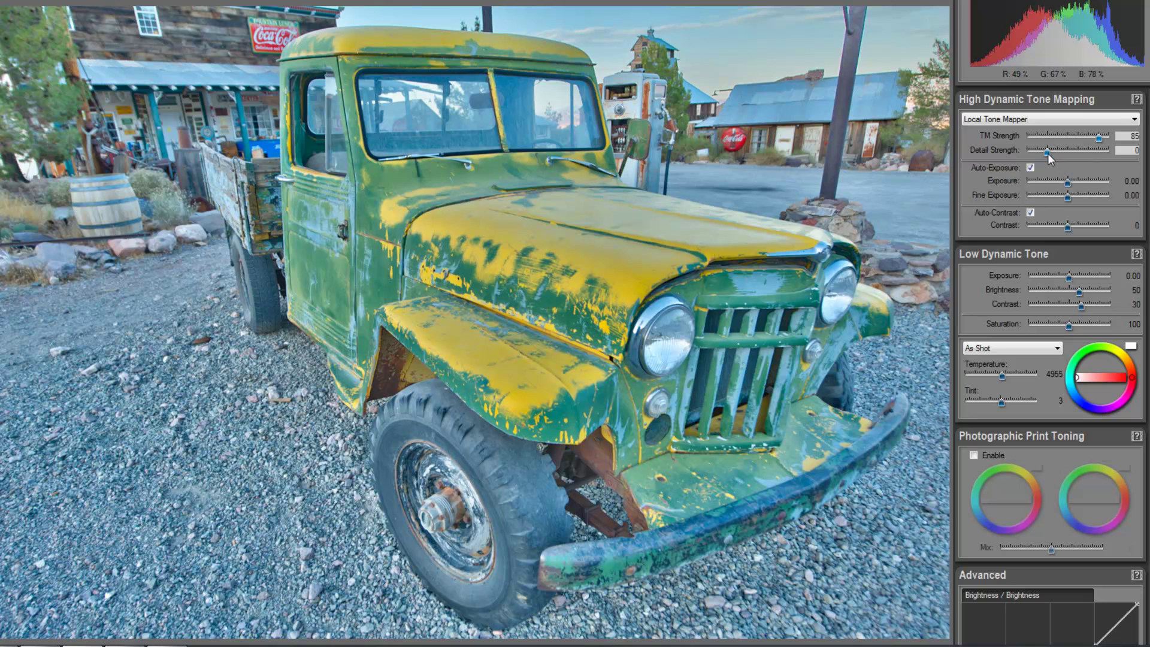
Step: Set the Local Tone Mapper's Detail Strength to 147 and TM Strength to 83
left_click_drag(1048, 153, 1052, 153)
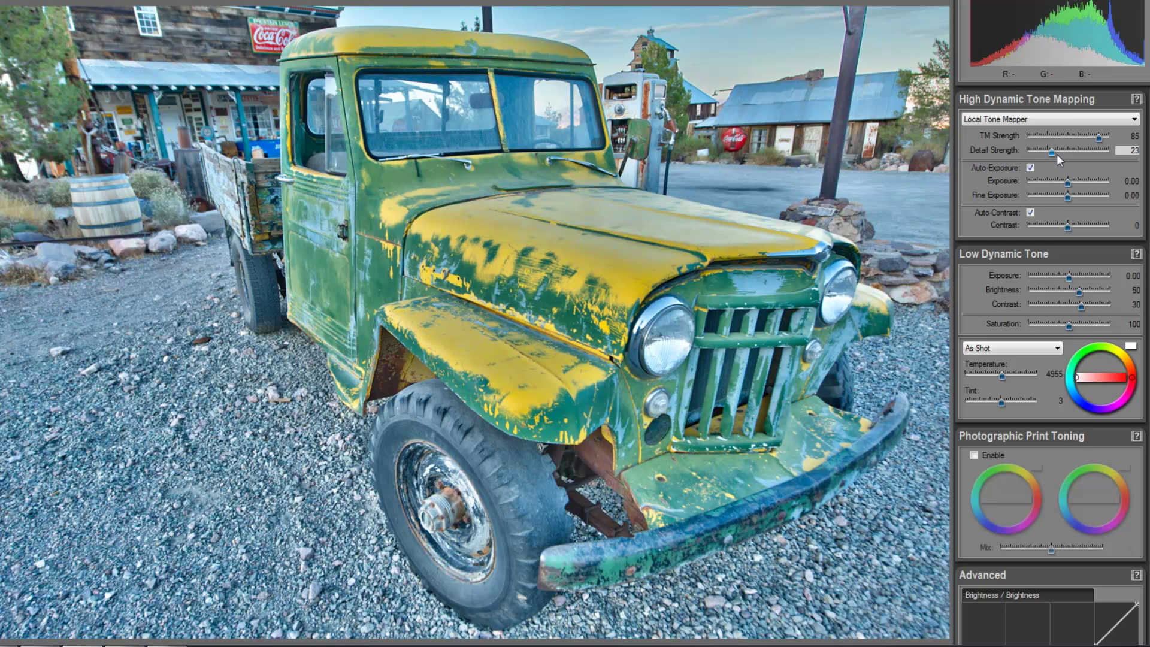
left_click_drag(1053, 154, 1073, 161)
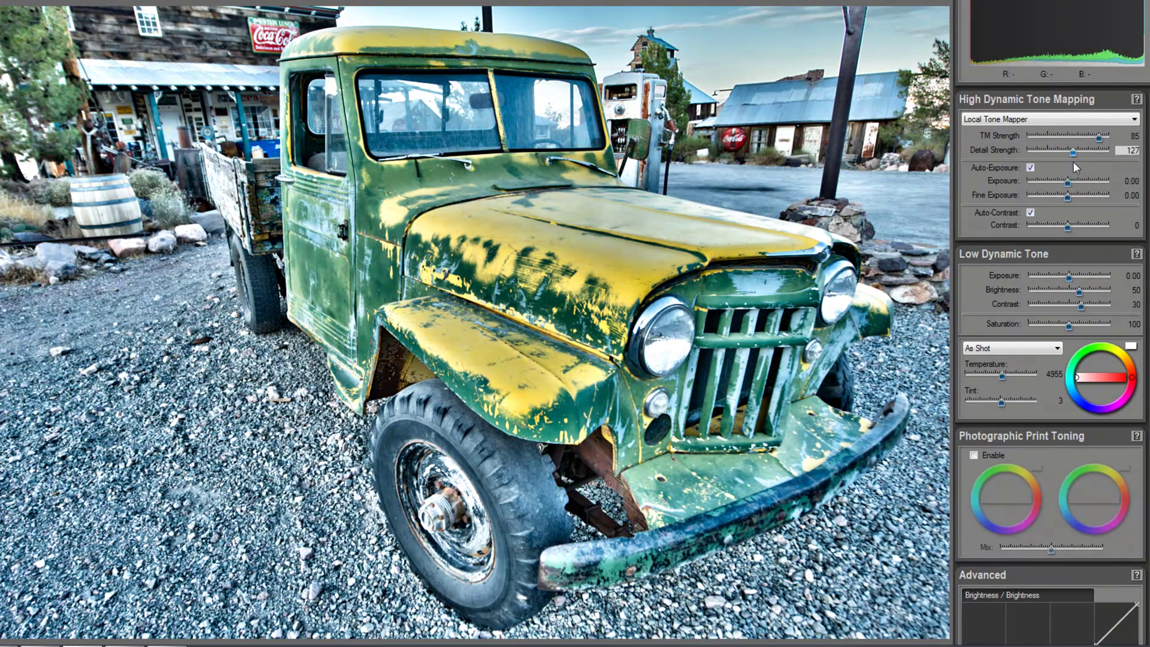
left_click_drag(1073, 160, 1091, 170)
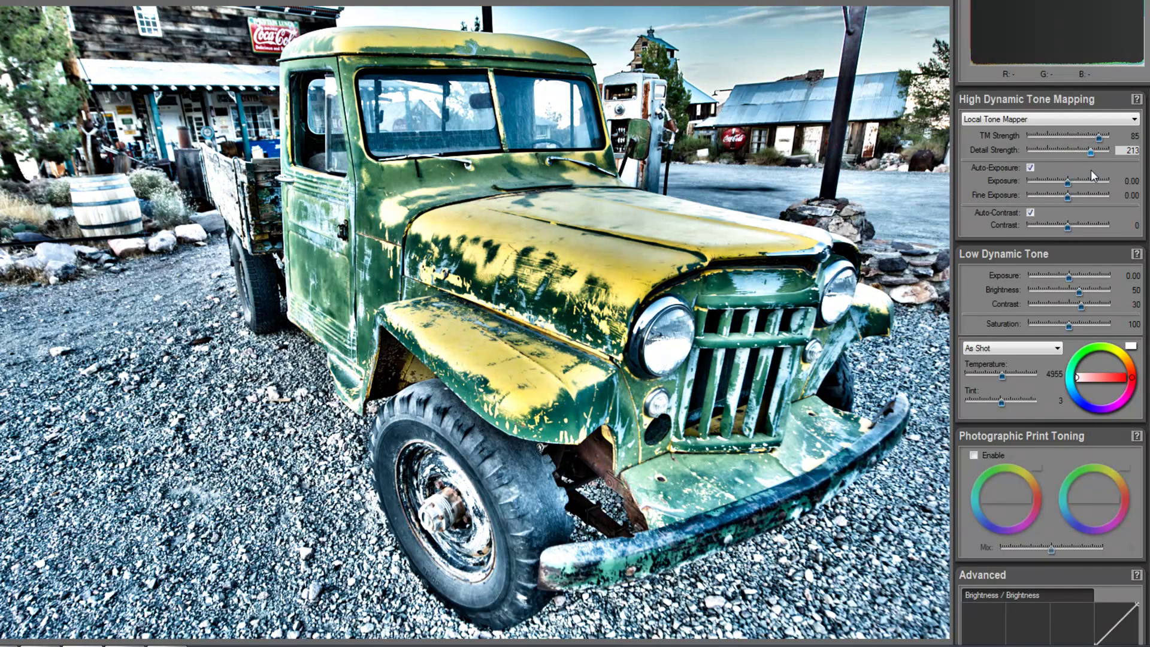
left_click_drag(1091, 170, 1078, 176)
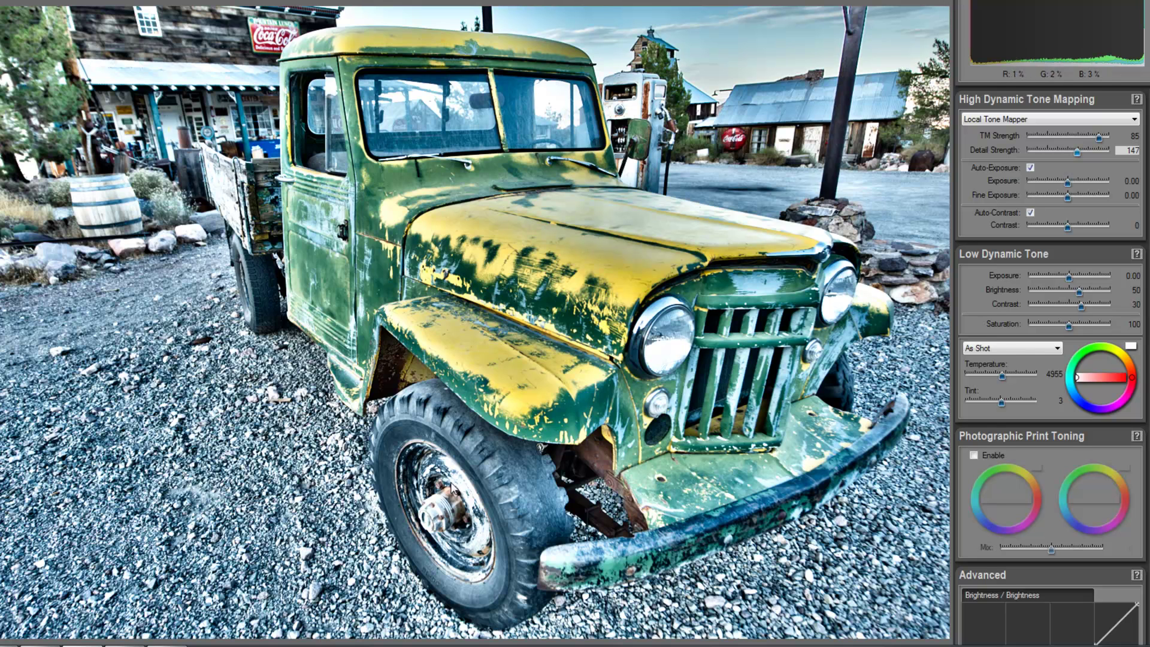
left_click(1119, 136)
mouse_move(1099, 137)
left_mouse_down()
mouse_move(1076, 144)
mouse_move(1100, 151)
left_mouse_up()
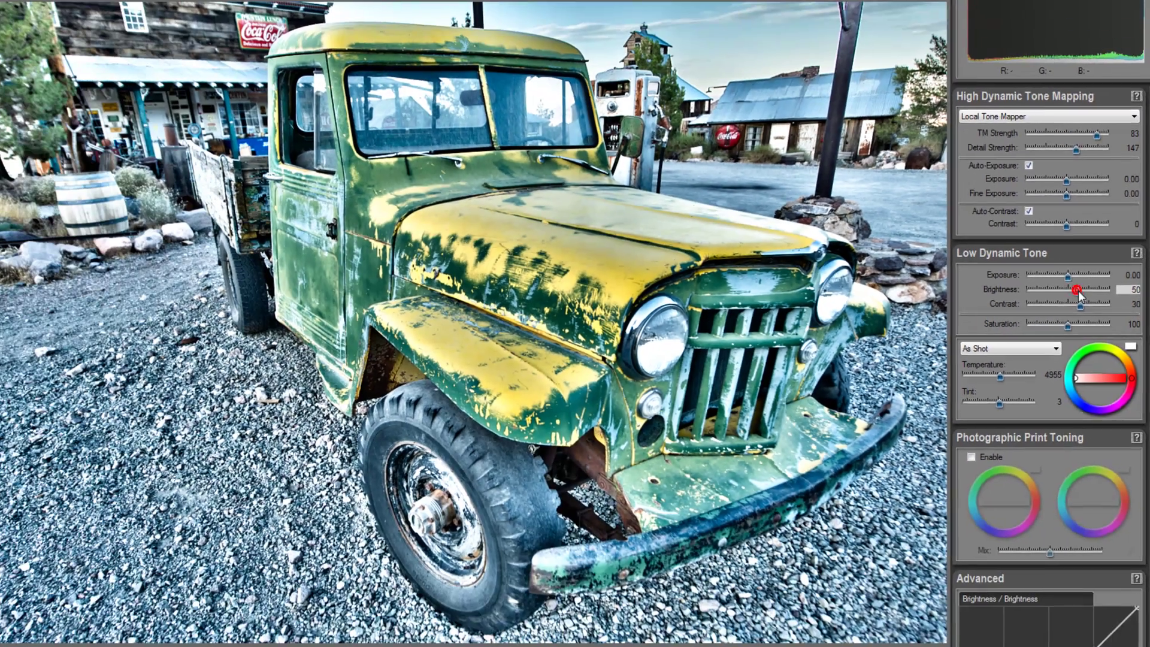
Step: Lower Low Dynamic Tone Brightness to 17 and raise Contrast to 55
left_click_drag(1003, 256, 987, 285)
left_click_drag(1070, 303, 1074, 307)
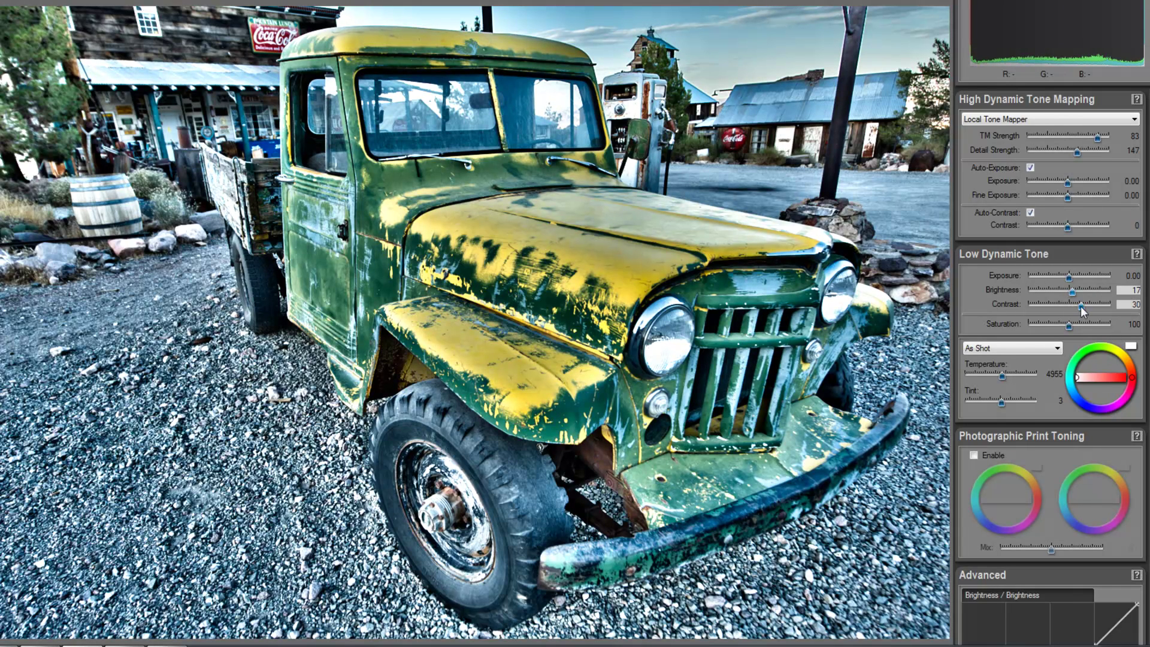
mouse_move(1084, 306)
left_mouse_down()
mouse_move(1060, 309)
mouse_move(1061, 318)
mouse_move(1091, 321)
left_mouse_up()
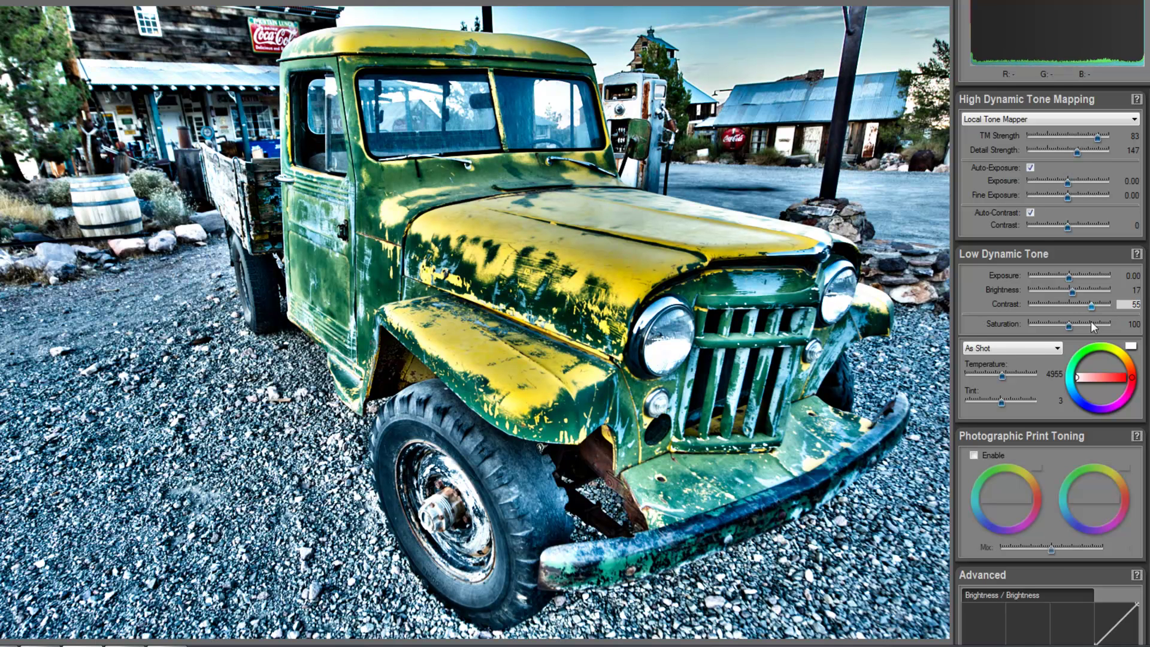
Step: Choose the Daylight (D55) white balance preset after briefly trying White Fluorescent (F3)
left_click(1058, 349)
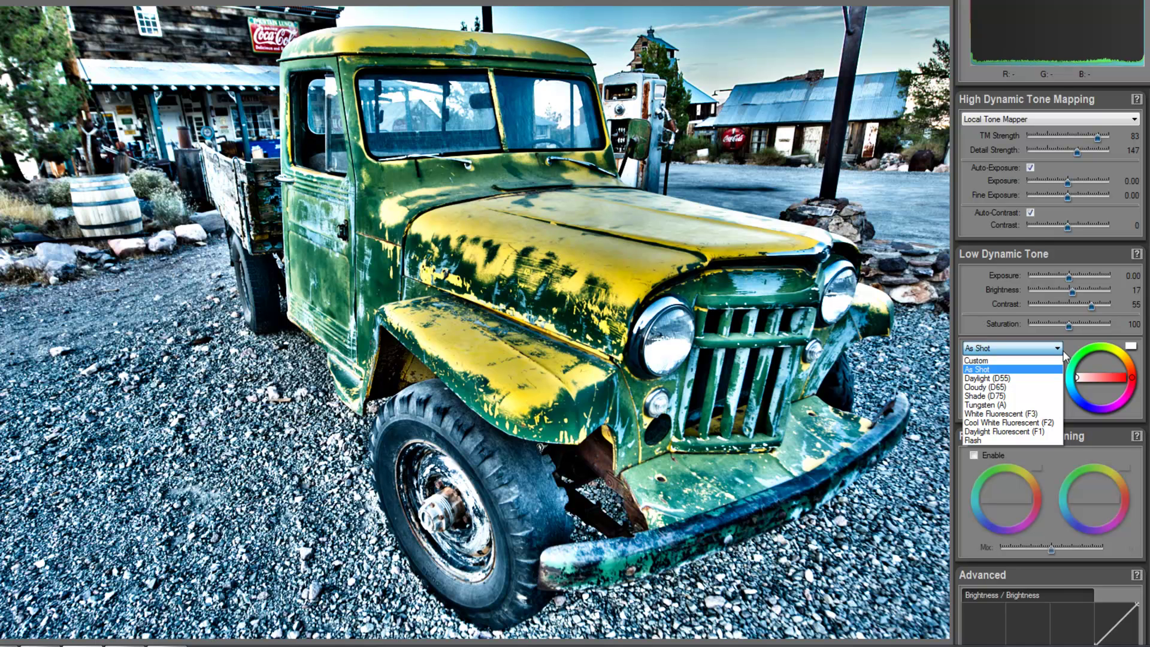
left_click(1042, 378)
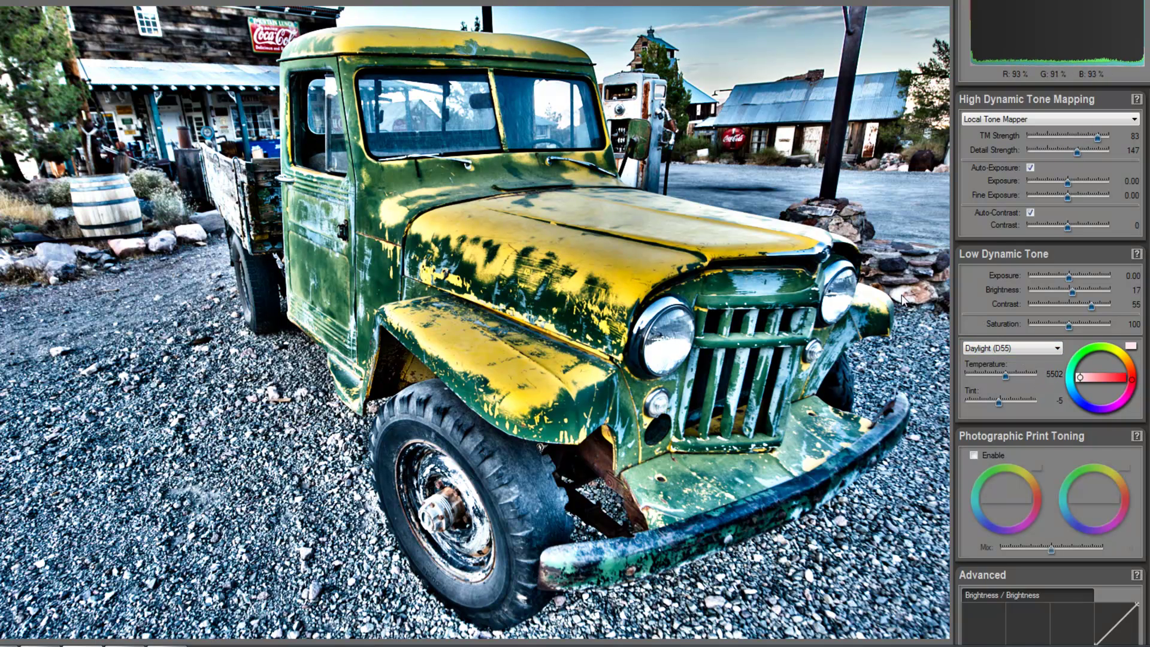
left_click(1081, 372)
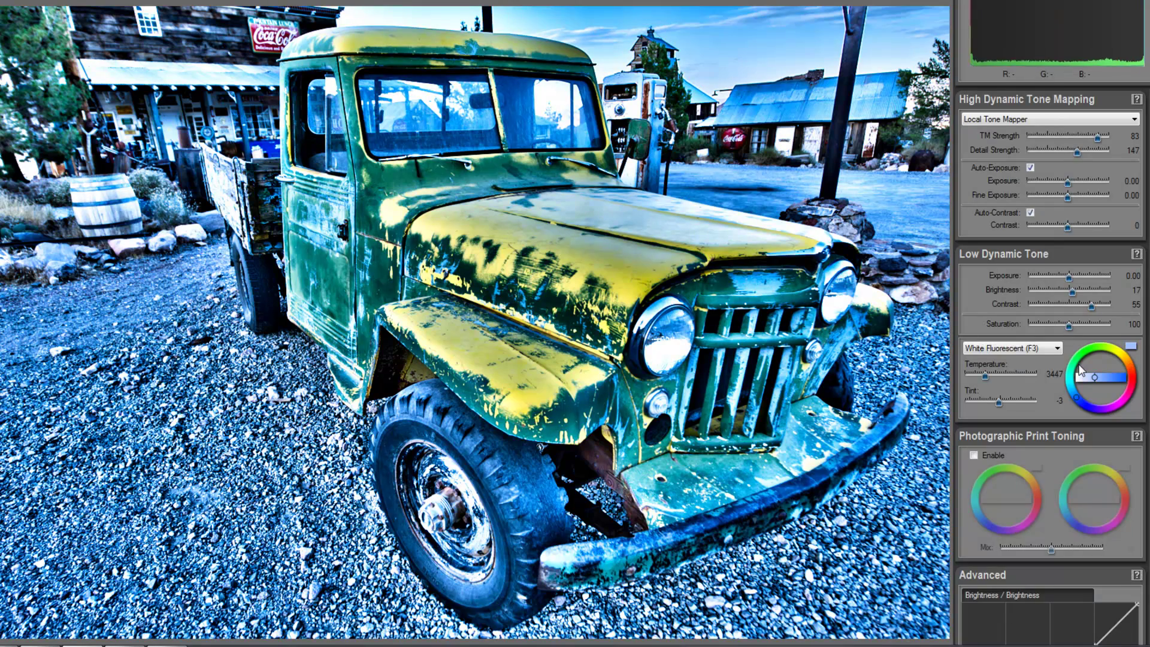
key("Up")
key("Up")
key("Up")
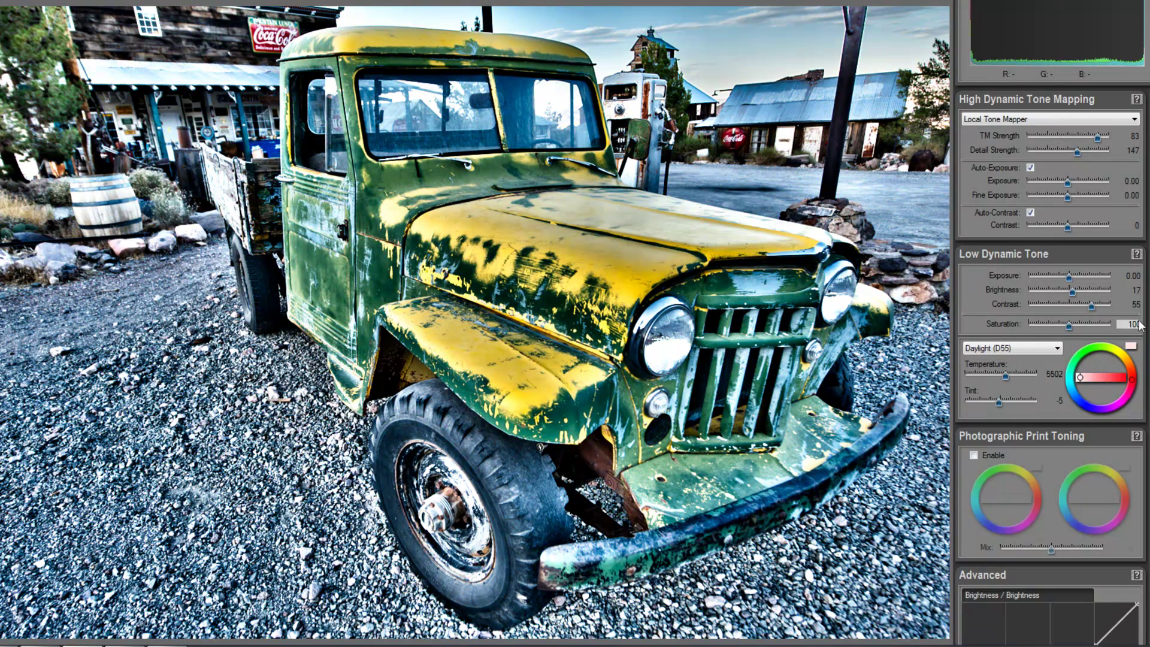
scroll(1051, 367, "down", 1)
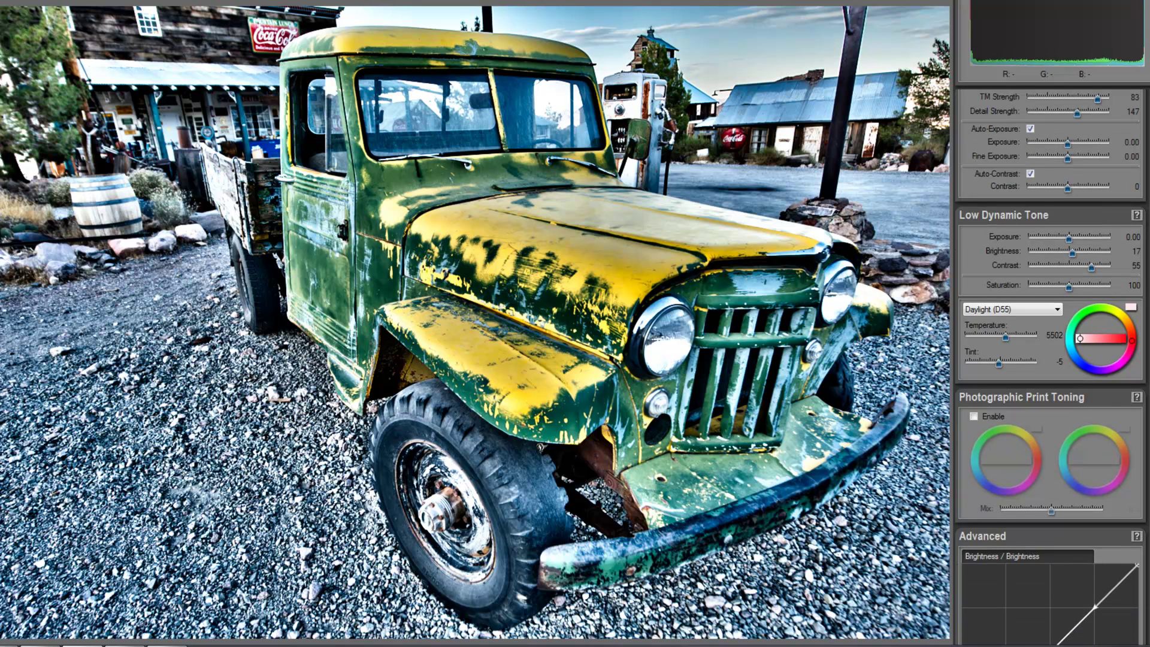
Step: Raise the red point on the Advanced Hue/Saturation curve to boost red saturation
scroll(1131, 316, "down", 5)
scroll(1051, 367, "down", 11)
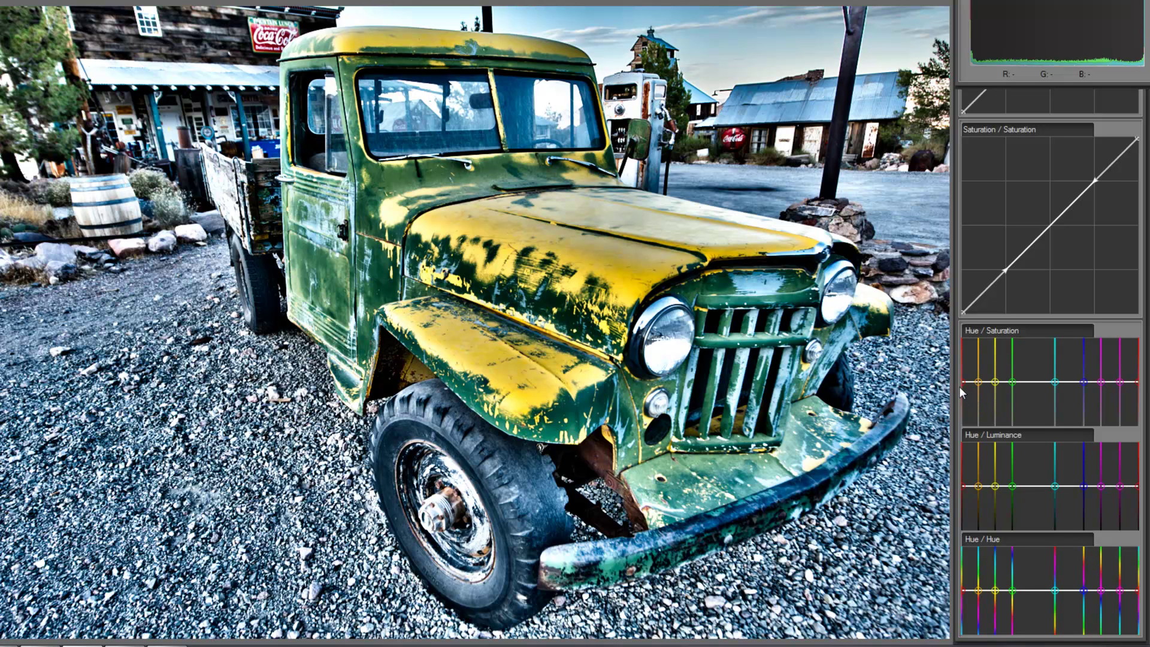
mouse_move(959, 382)
left_mouse_down()
mouse_move(962, 349)
mouse_move(966, 384)
left_mouse_up()
scroll(1132, 165, "up", 10)
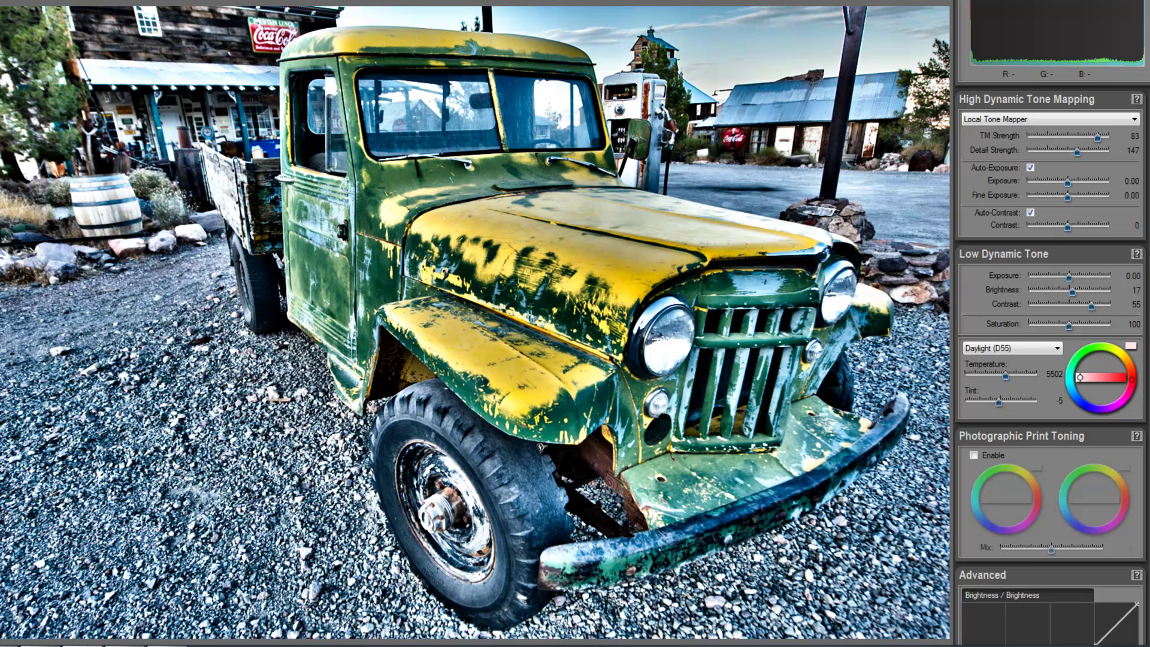
Step: Export the image as JPEG 'TRUCK 1-SAMPLE', keeping the sRGB colour space
key("ctrl+s")
left_click(491, 266)
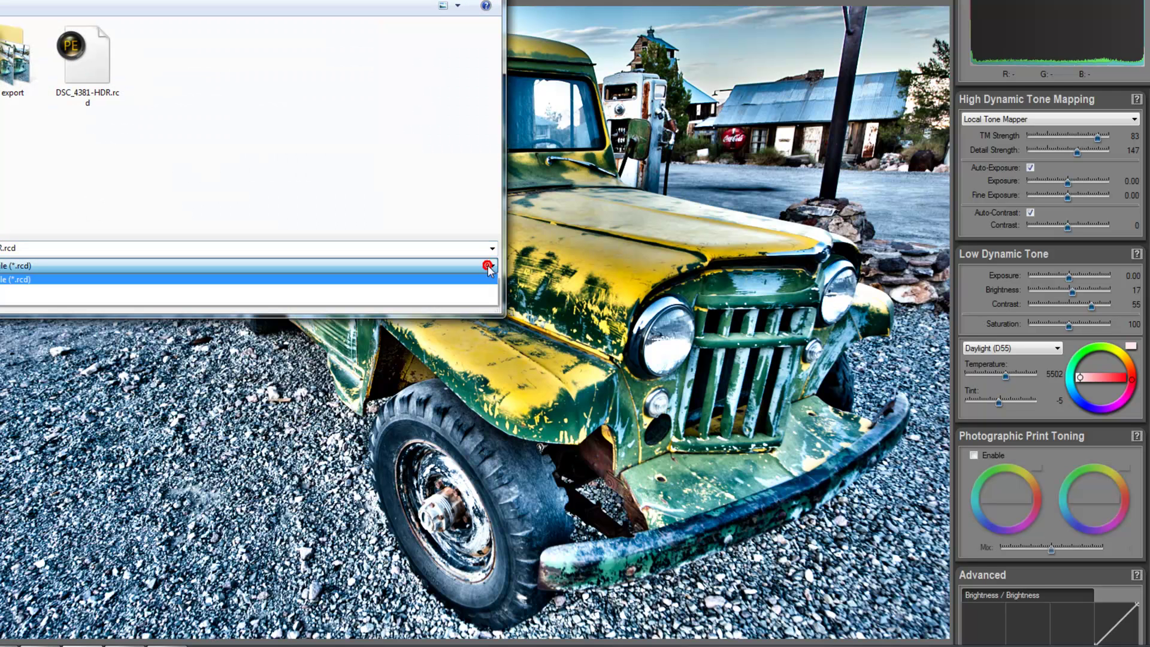
left_click(456, 291)
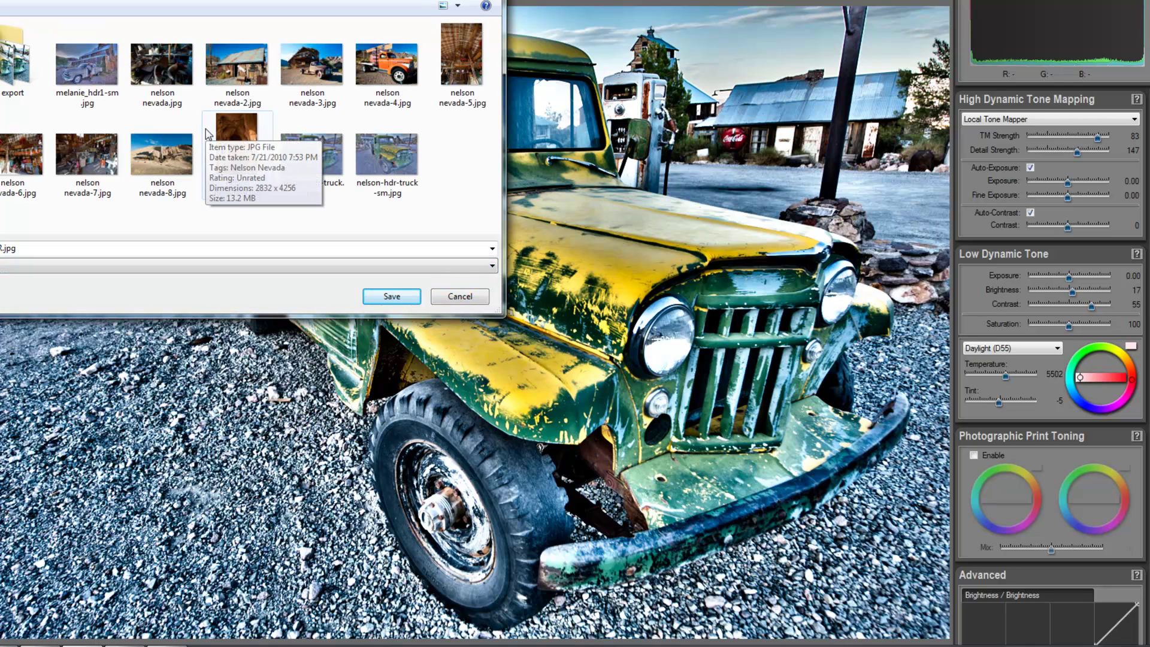
double_click(147, 248)
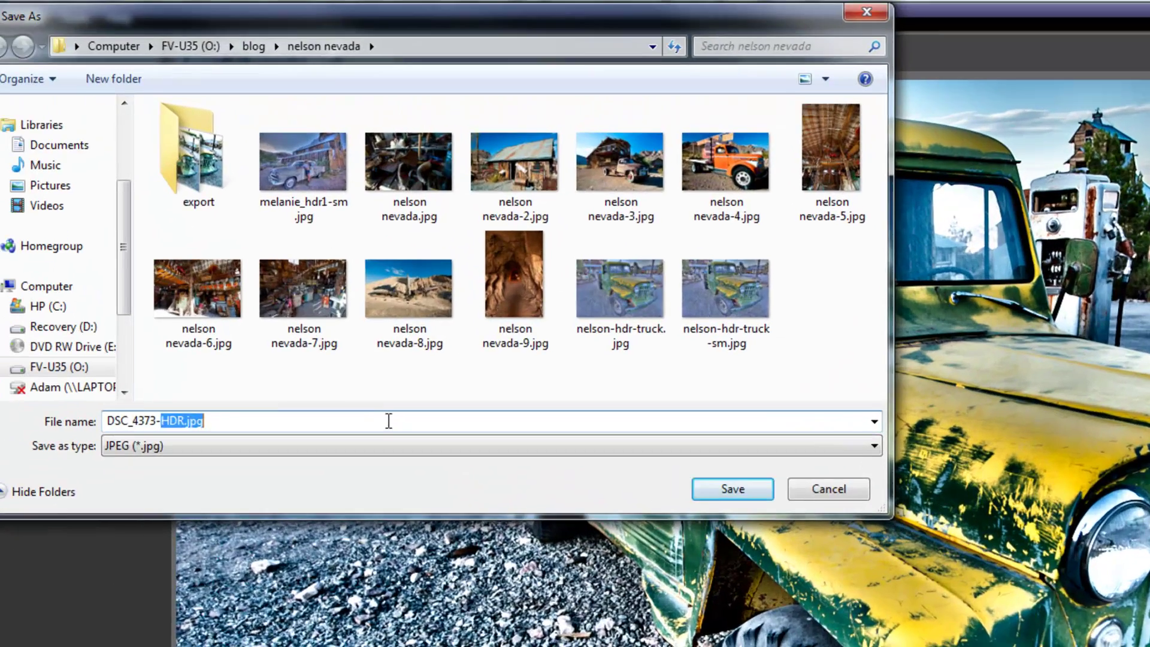
key("BackSpace")
key("BackSpace")
key("BackSpace")
key("BackSpace")
key("BackSpace")
key("BackSpace")
key("BackSpace")
key("BackSpace")
key("BackSpace")
key("BackSpace")
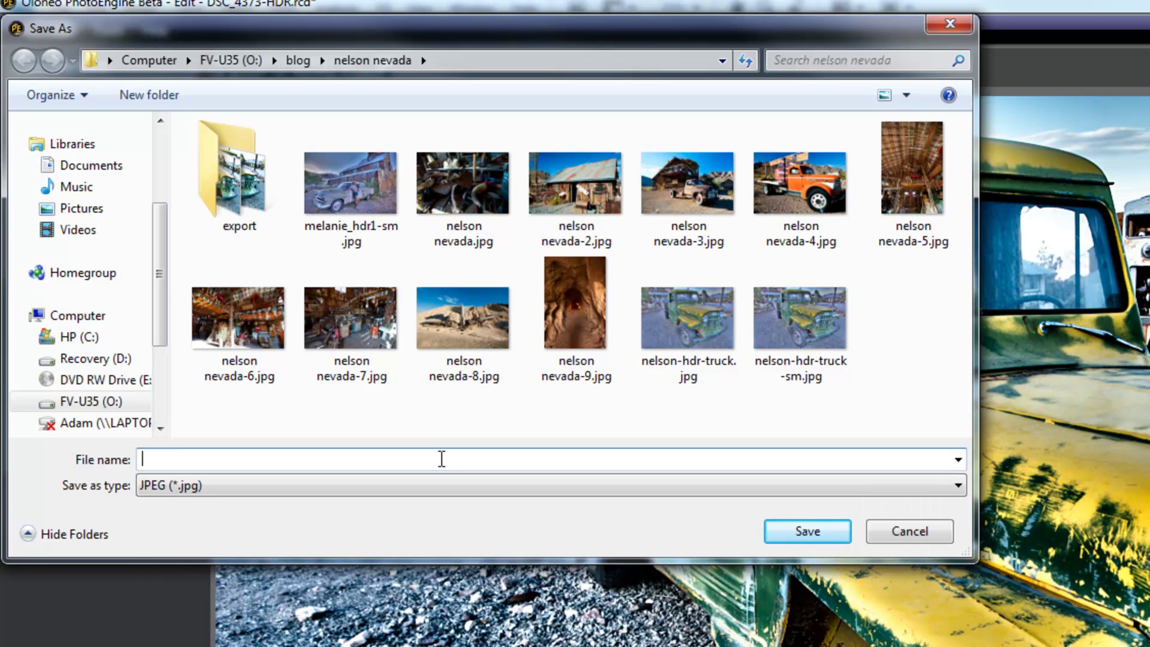
type("TRUCK 1-SAMPLE")
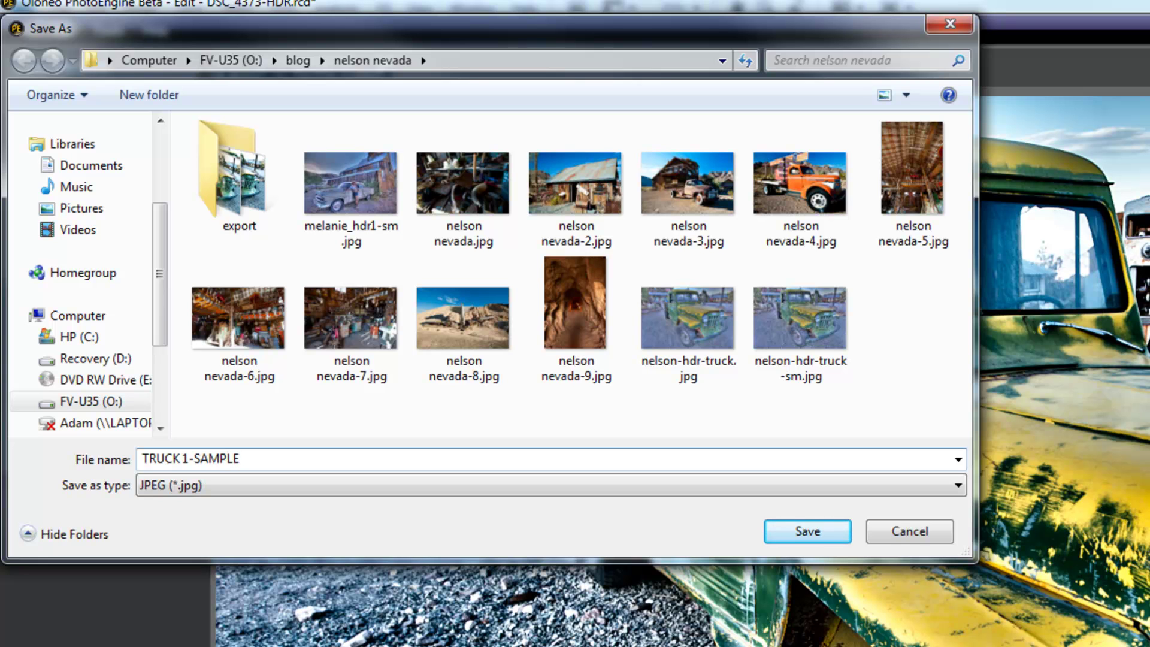
key("Return")
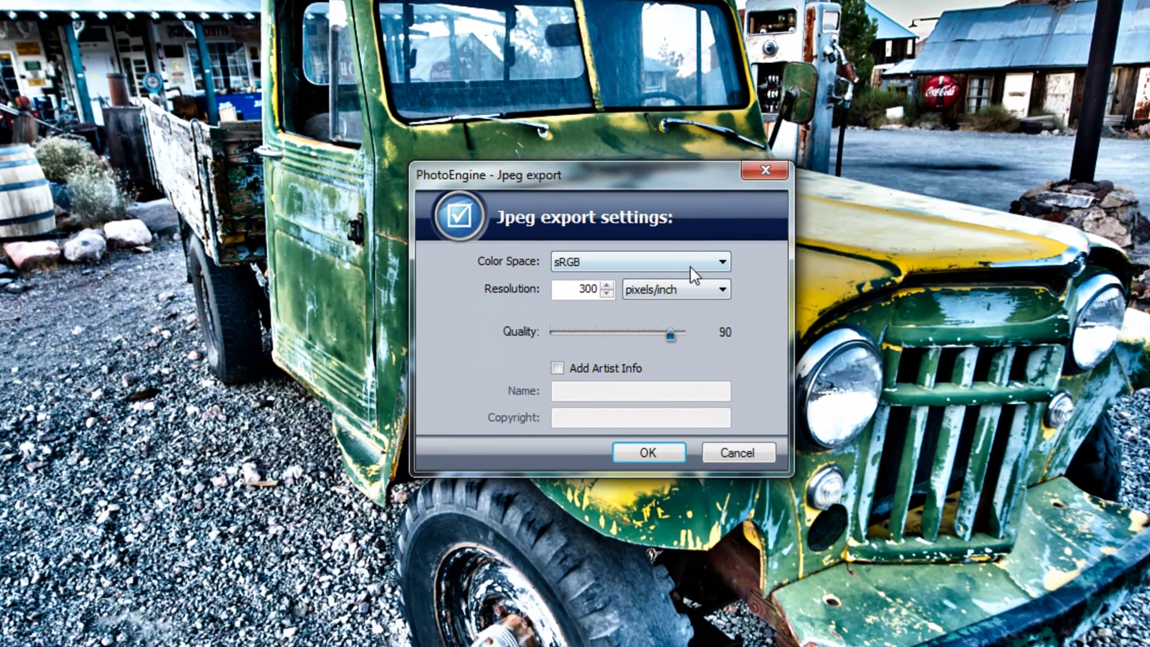
left_click(1080, 460)
left_click(655, 235)
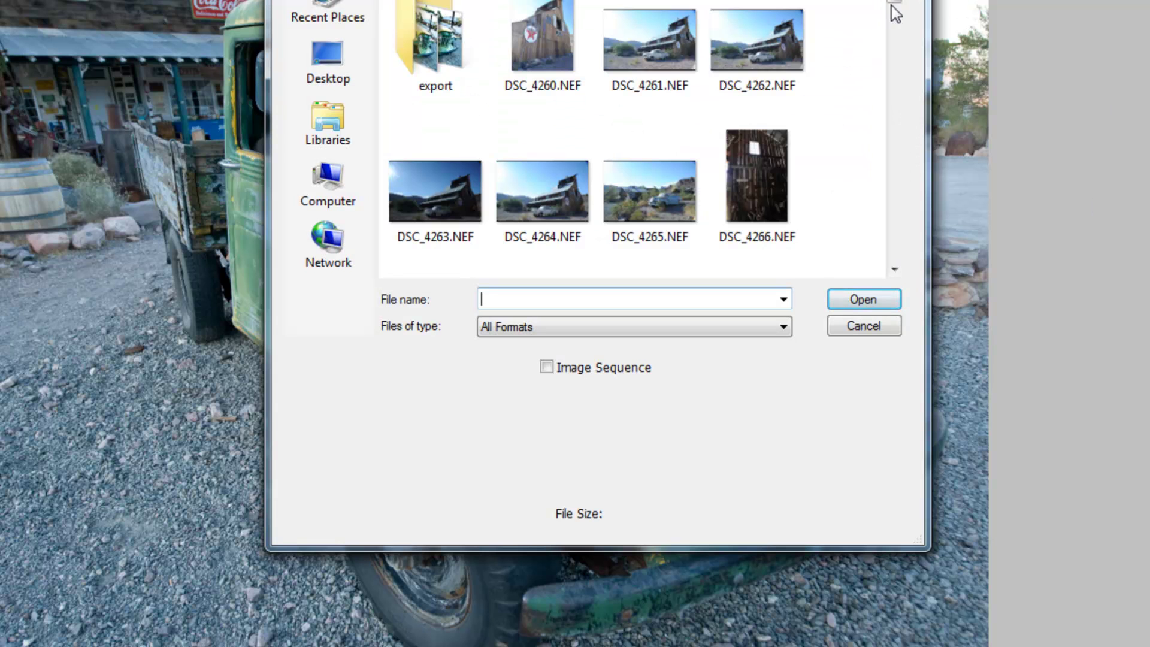
Step: Show Photoshop's open dialog listing TRUCK 1-SAMPLE.jpg beside the nelson-hdr-truck images
left_click_drag(895, 7, 890, 273)
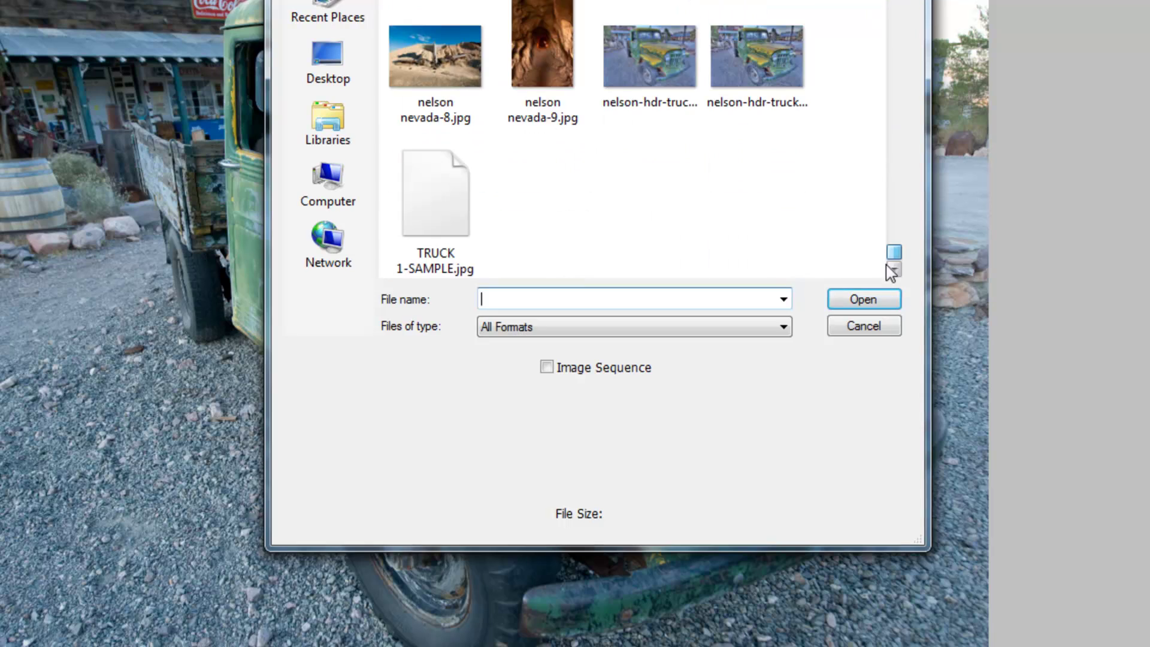